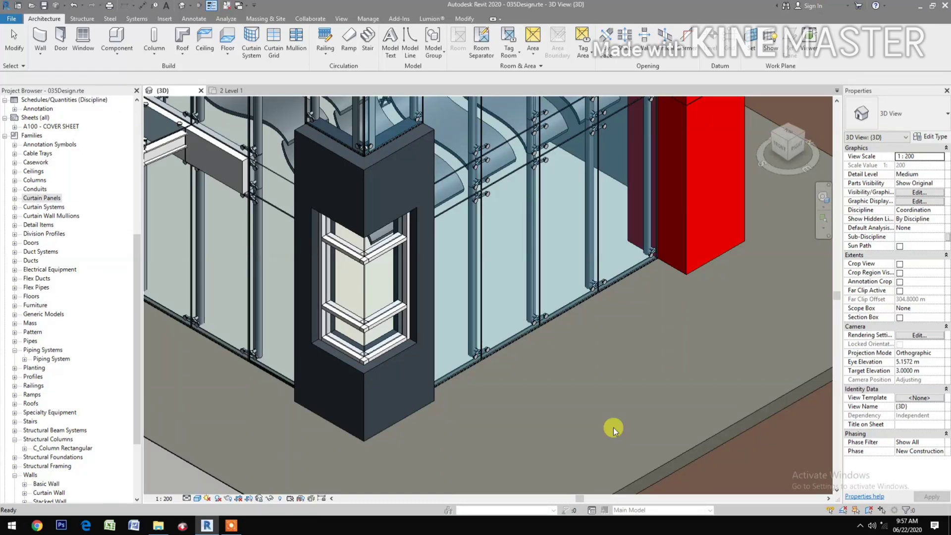
# Step: In the 2 Level 1 floor plan, duplicate the Glazed system panel type and name the copy Glazed Corner
pyautogui.click(240, 91)
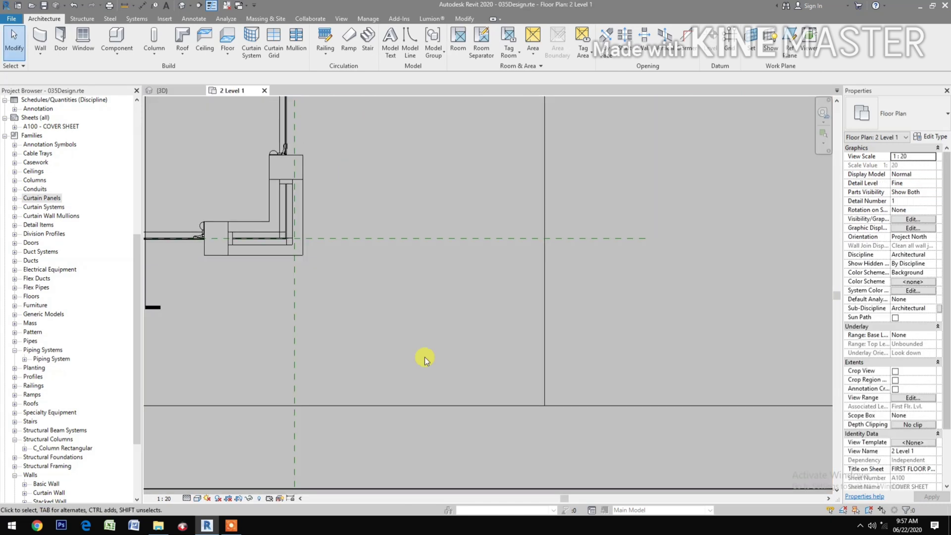
pyautogui.moveTo(429, 389); pyautogui.dragTo(506, 406, button='middle')
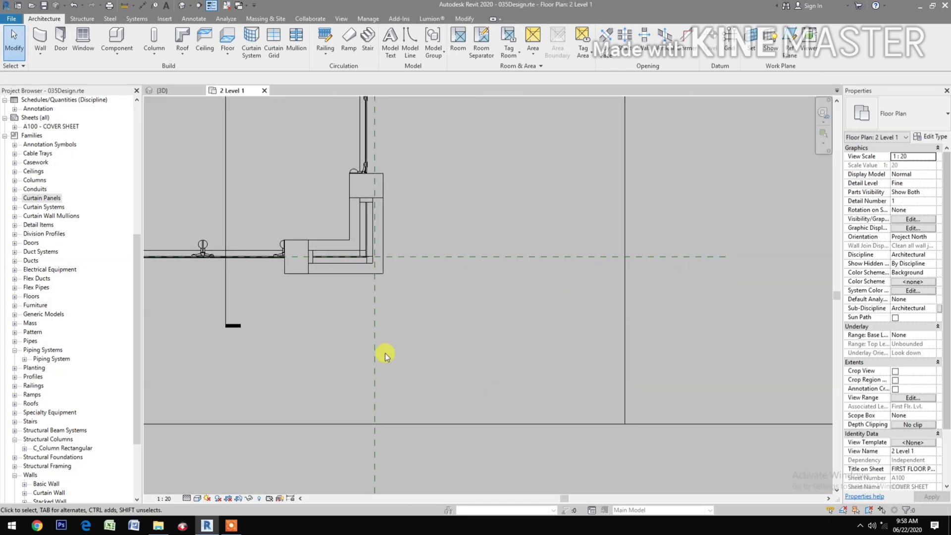
pyautogui.click(15, 199)
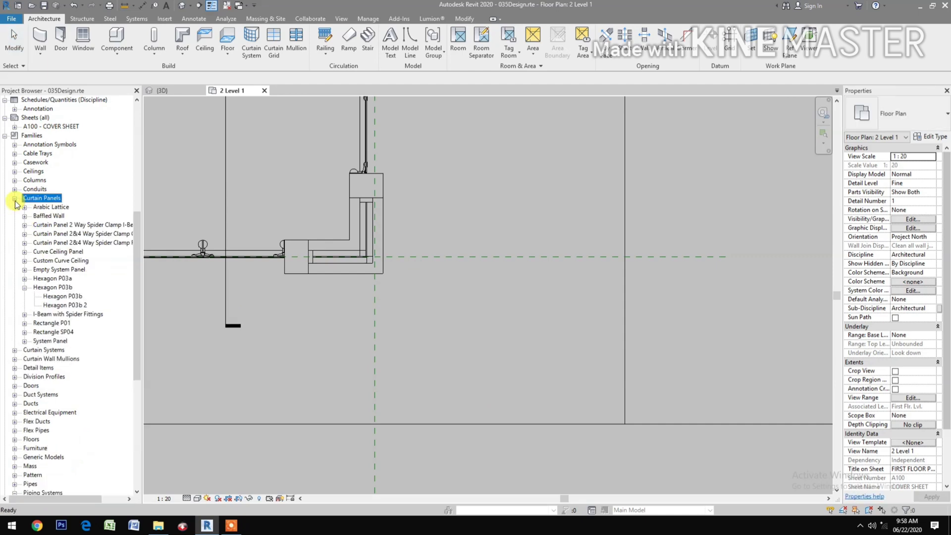
pyautogui.click(45, 342)
pyautogui.click(24, 341)
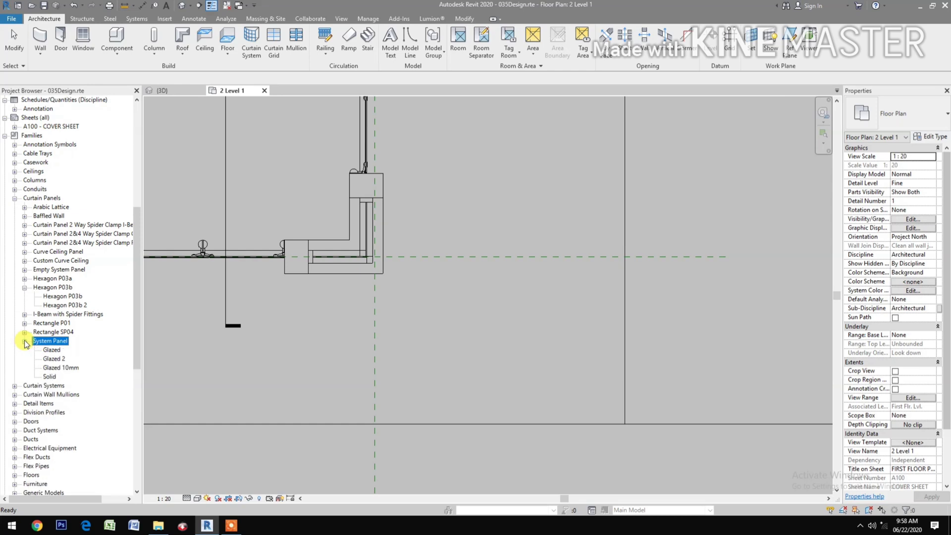
pyautogui.click(52, 350)
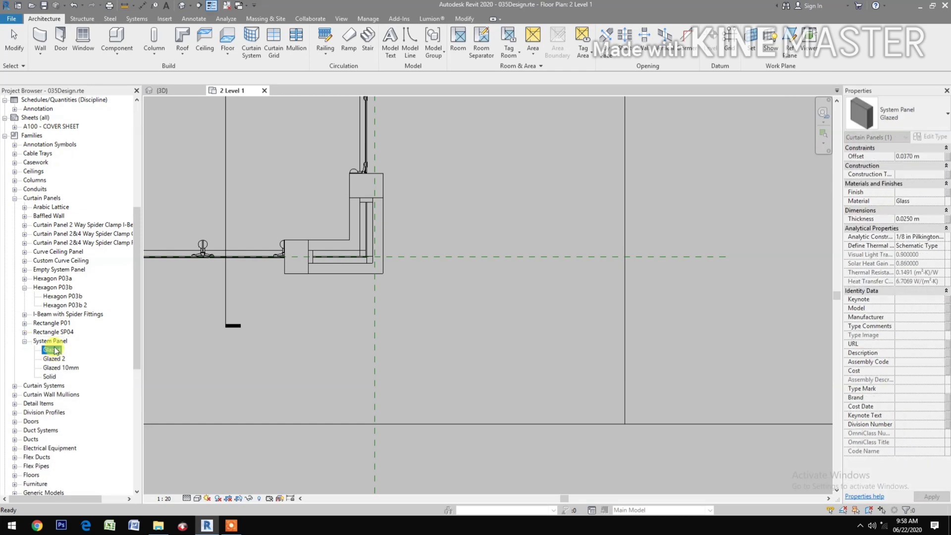
pyautogui.rightClick(54, 353)
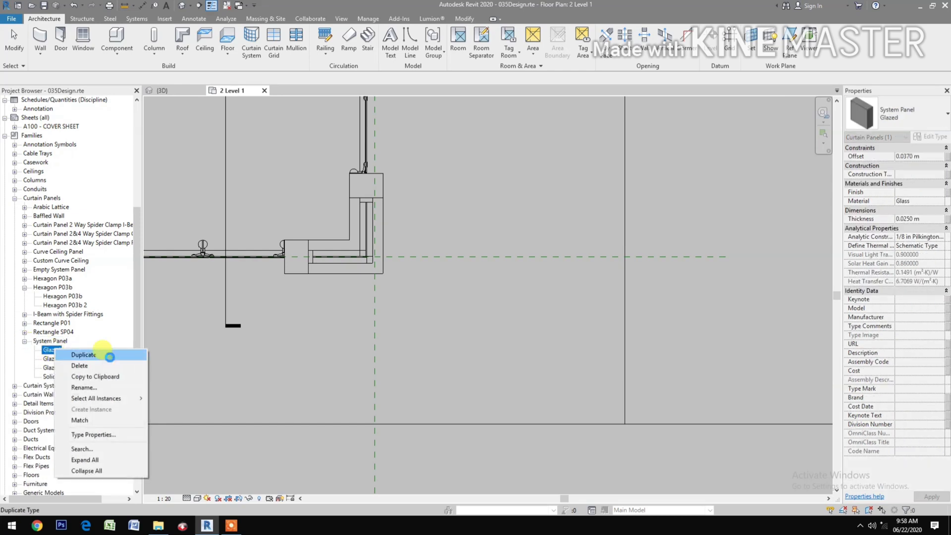
pyautogui.click(106, 353)
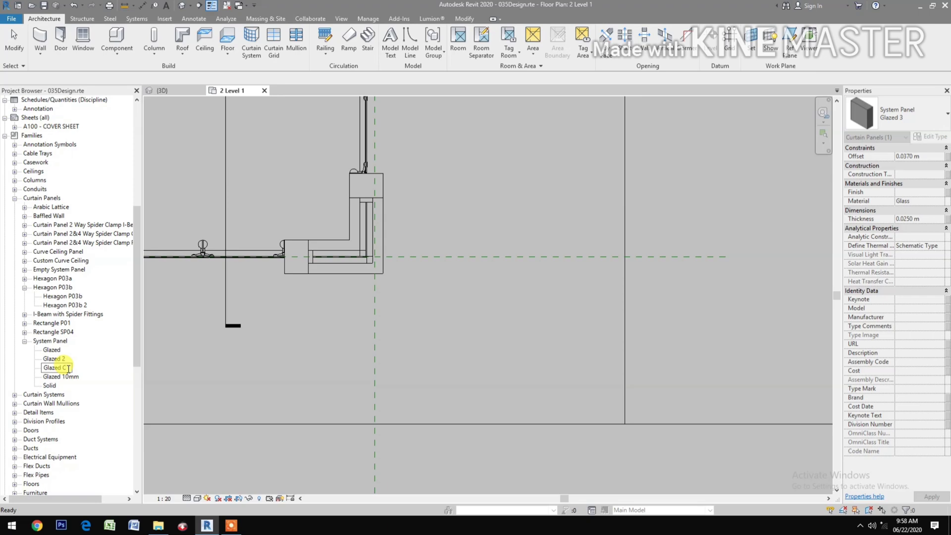
pyautogui.write('Glazed Corner')
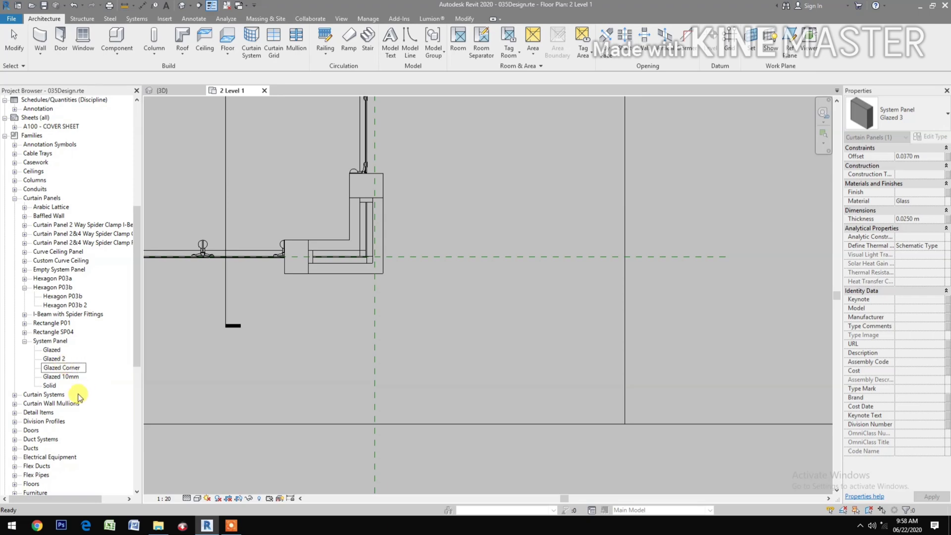
pyautogui.click(57, 394)
# Step: Set the Glazed Corner panel type's offset to 0 and its thickness to 0.012 m
pyautogui.doubleClick(55, 377)
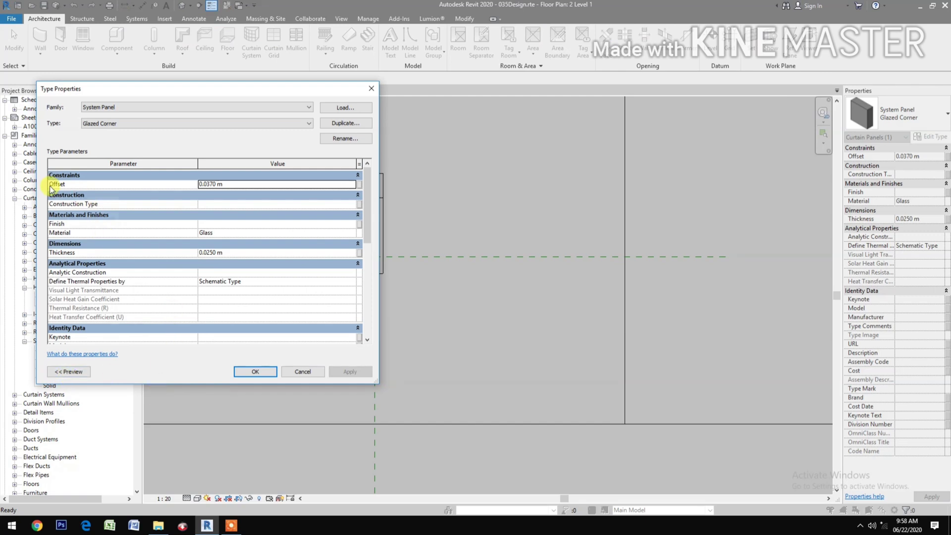
pyautogui.click(244, 183)
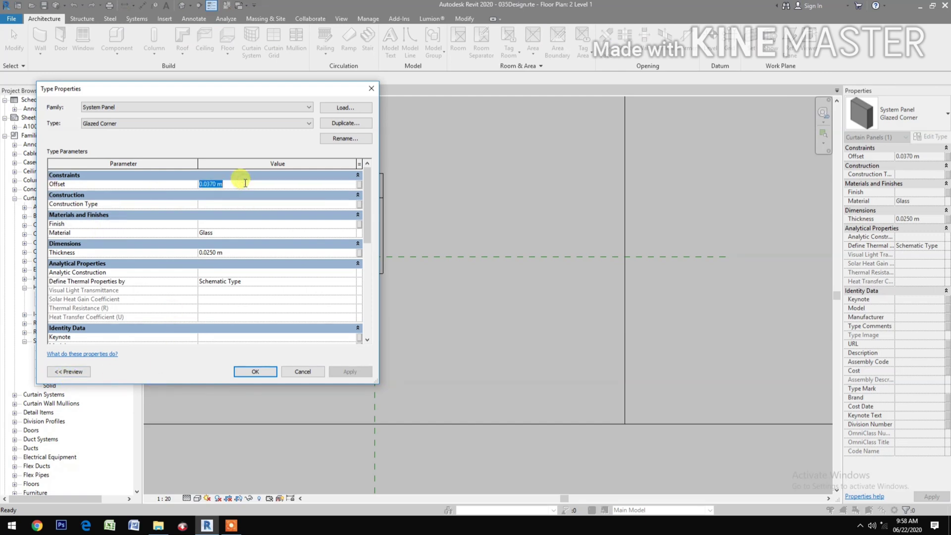
pyautogui.write('0')
pyautogui.click(252, 254)
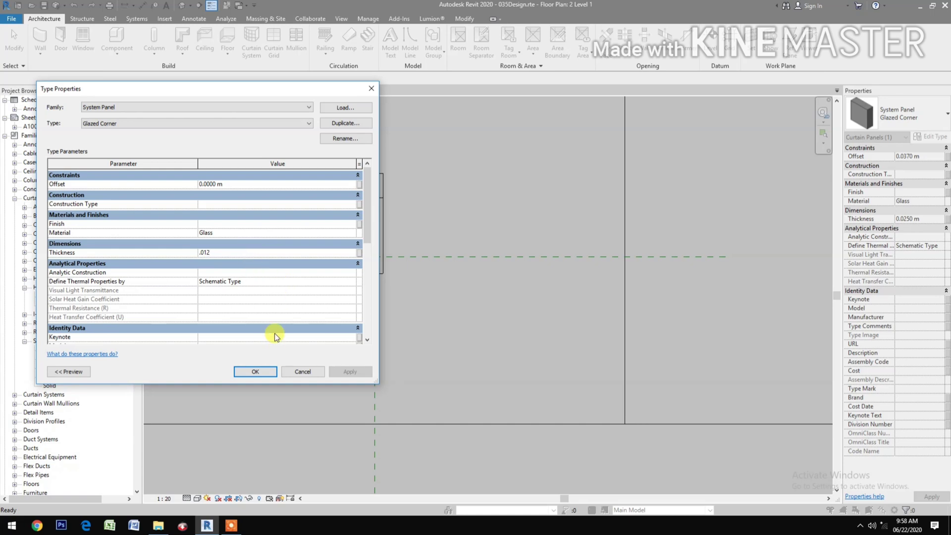
pyautogui.scroll(-2, 274, 331)
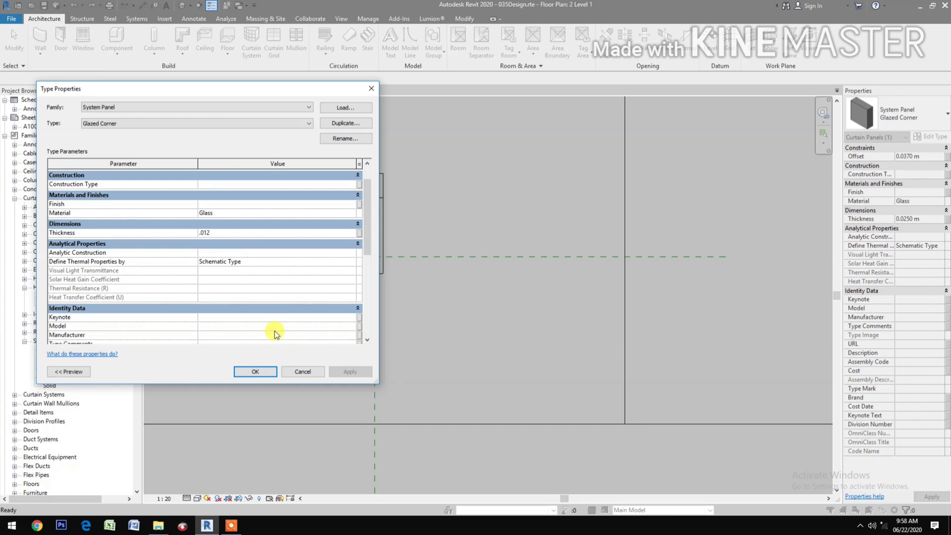
pyautogui.write('.012')
pyautogui.click(259, 373)
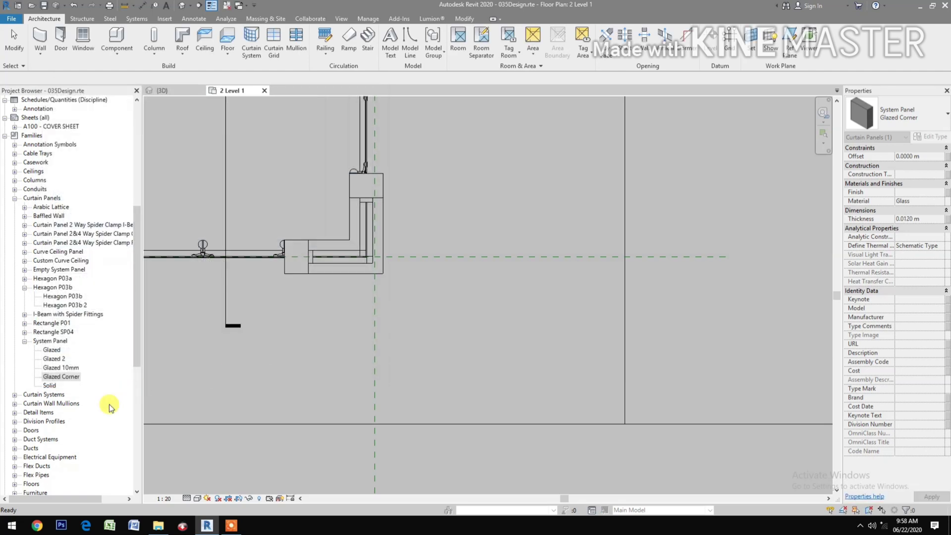
# Step: Duplicate the Exterior Glazing curtain wall type among the wall families
pyautogui.scroll(-1, 109, 406)
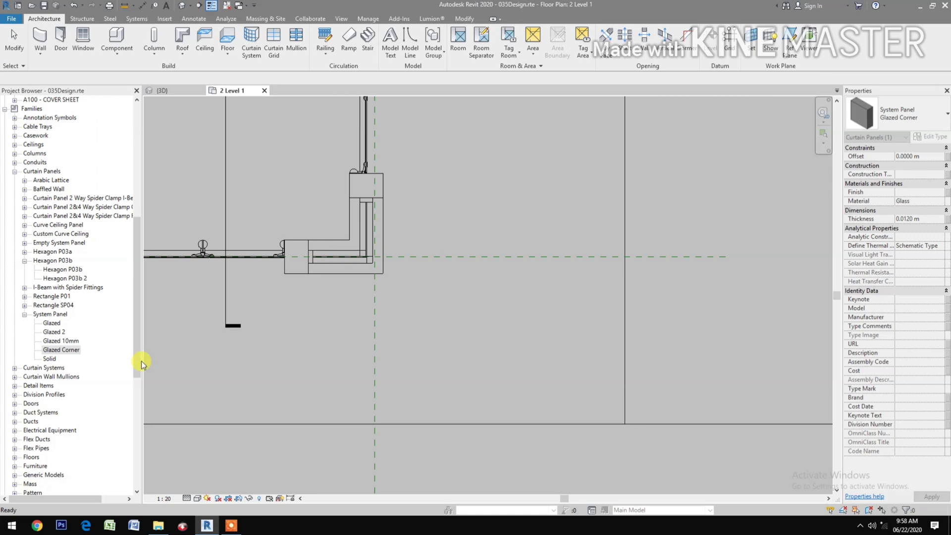
pyautogui.moveTo(142, 364); pyautogui.dragTo(149, 455)
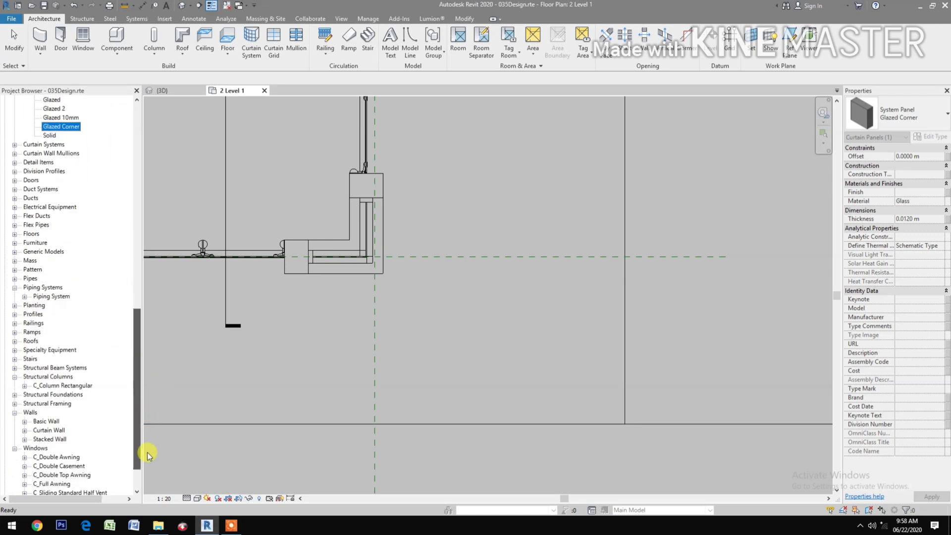
pyautogui.click(24, 430)
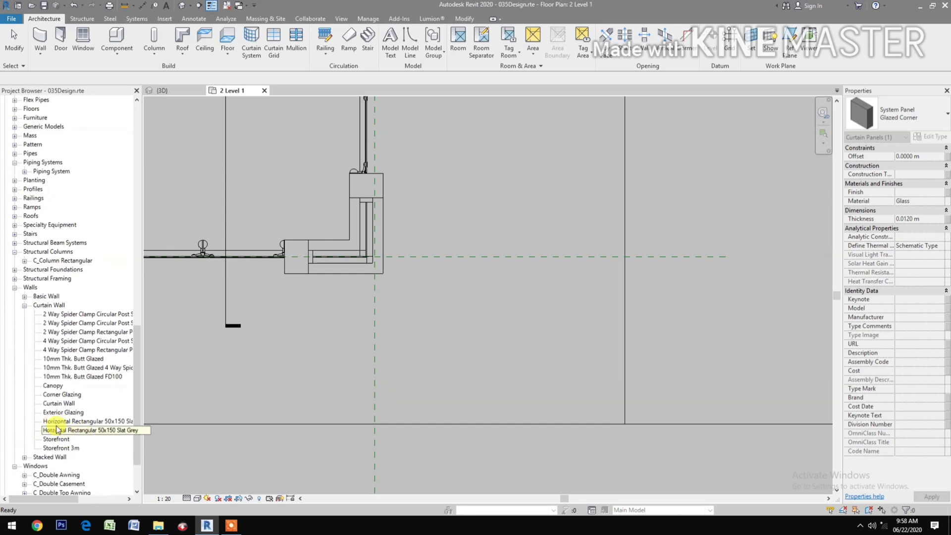
pyautogui.click(67, 414)
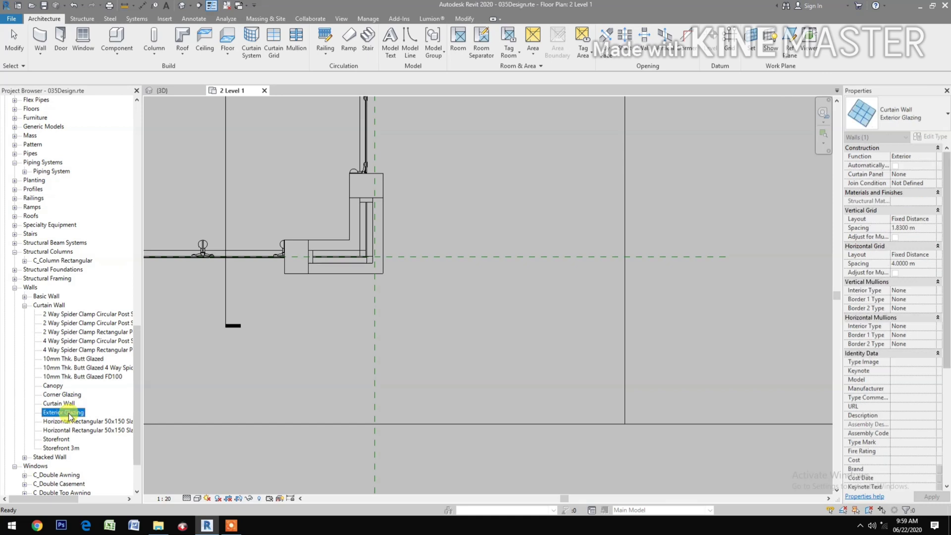
pyautogui.rightClick(69, 413)
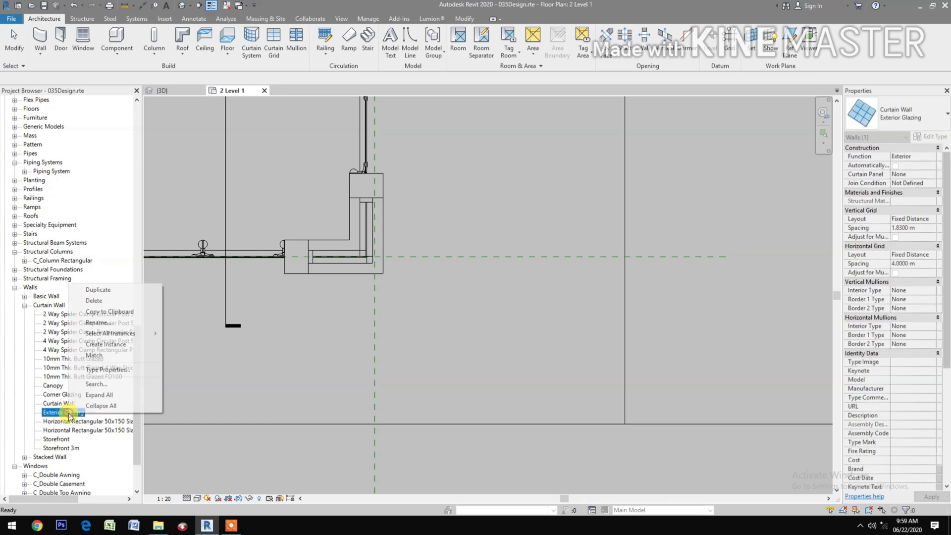
pyautogui.click(99, 289)
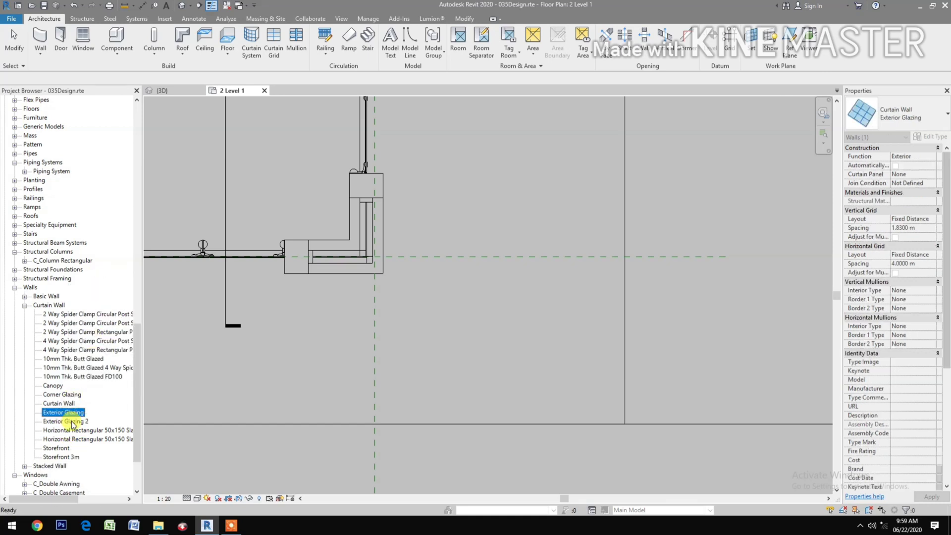
# Step: Rename the duplicated curtain wall type as Exterior Glazing Corner
pyautogui.click(75, 425)
pyautogui.rightClick(75, 425)
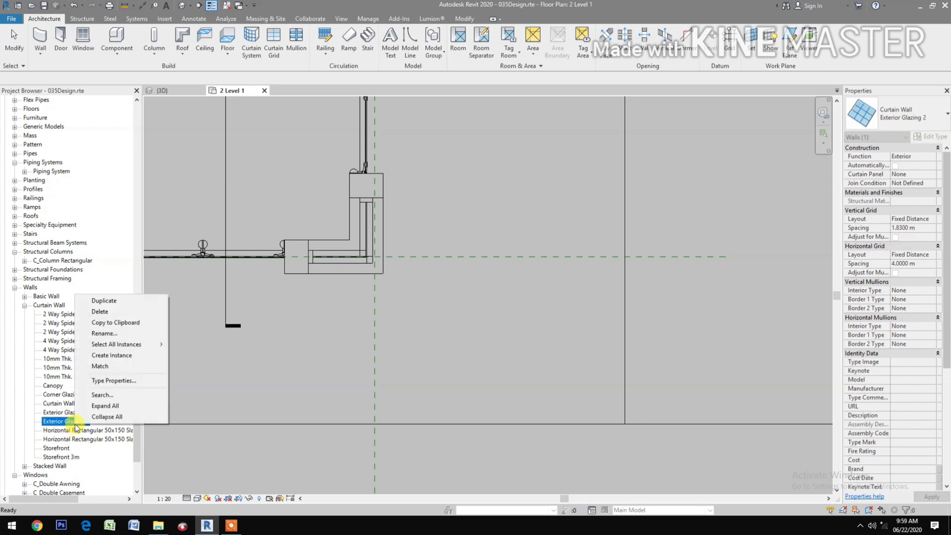
pyautogui.click(109, 333)
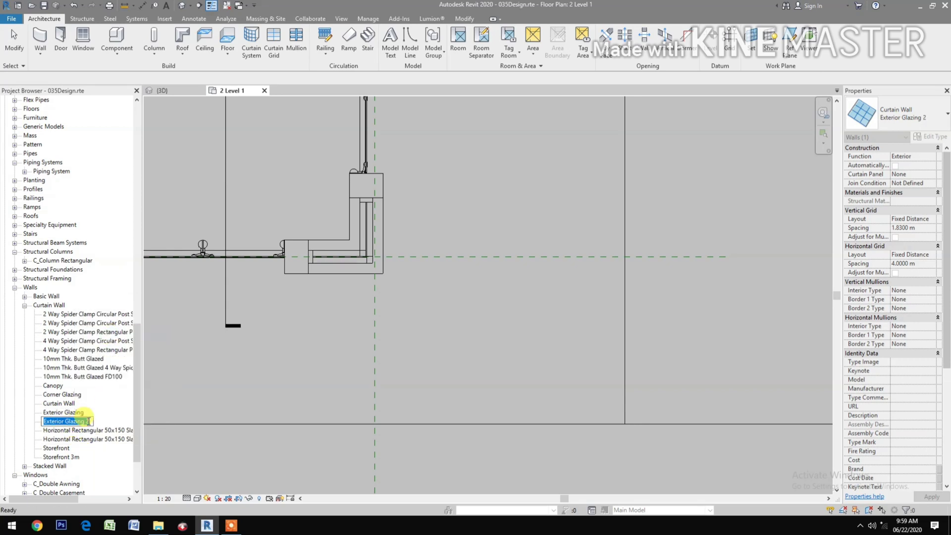
pyautogui.click(89, 421)
pyautogui.write('Corner')
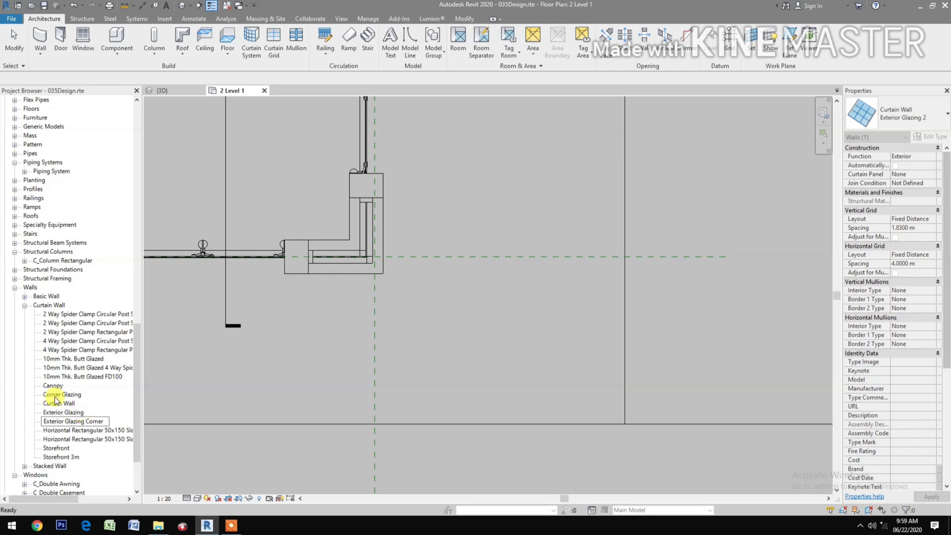
pyautogui.press('Return')
pyautogui.click(95, 431)
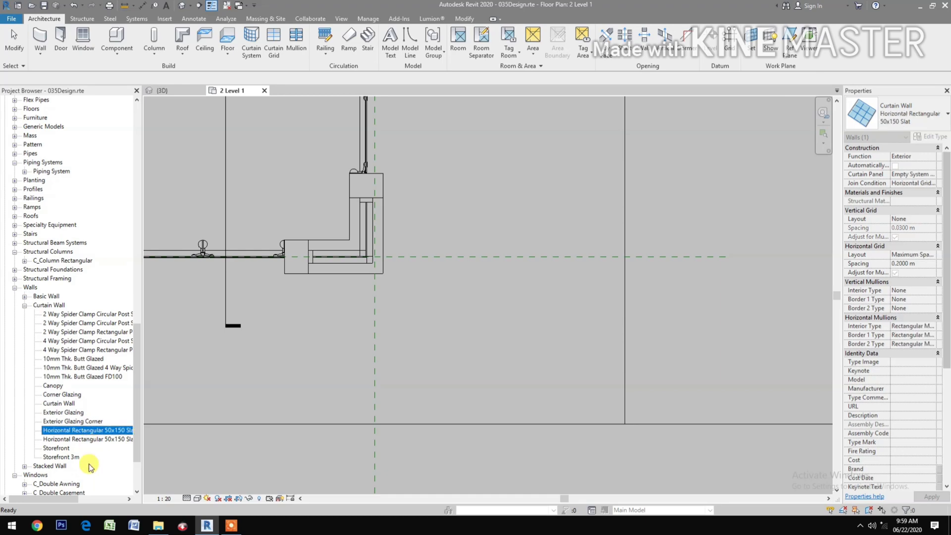
# Step: Set both the vertical and horizontal grid layouts of the Exterior Glazing Corner type to None
pyautogui.click(82, 422)
pyautogui.doubleClick(82, 422)
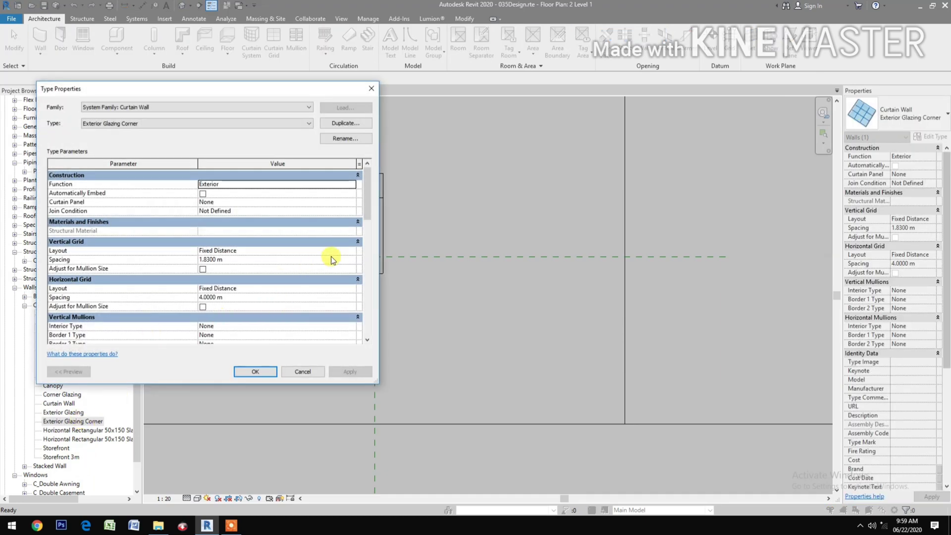
pyautogui.click(353, 251)
pyautogui.click(352, 252)
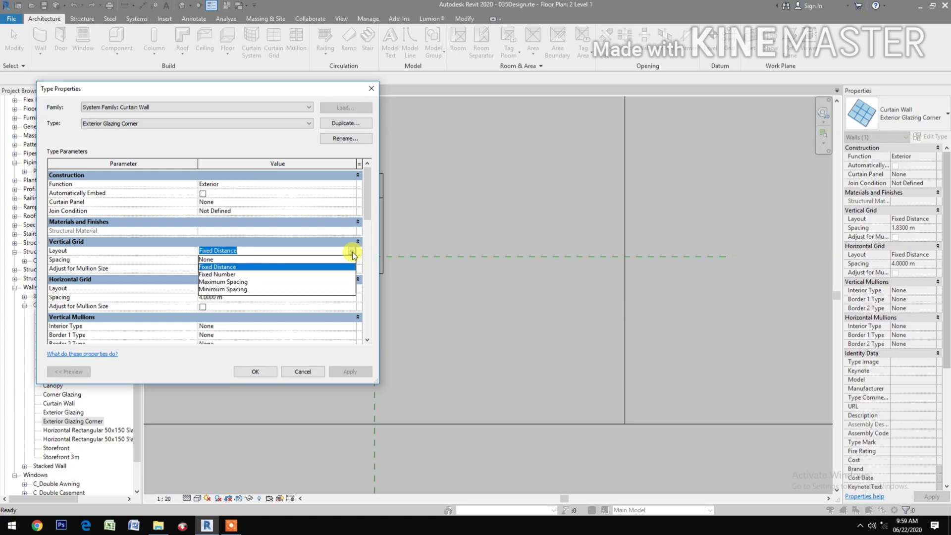
pyautogui.click(284, 260)
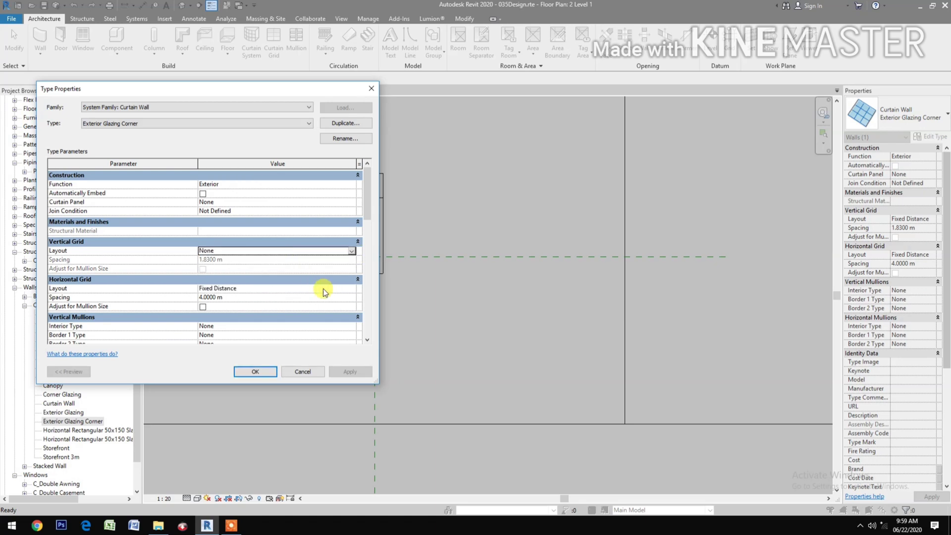
pyautogui.click(354, 290)
pyautogui.click(354, 289)
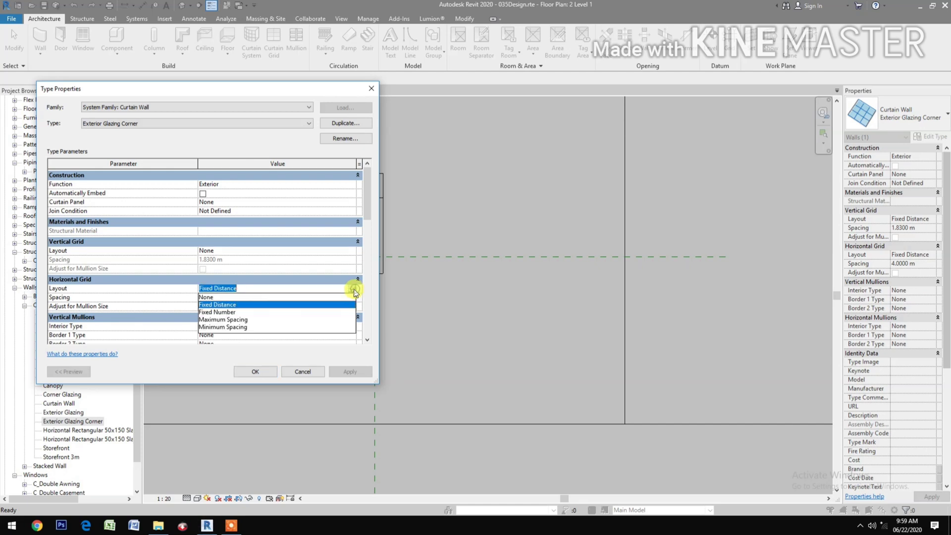
pyautogui.click(302, 297)
pyautogui.scroll(-3, 314, 320)
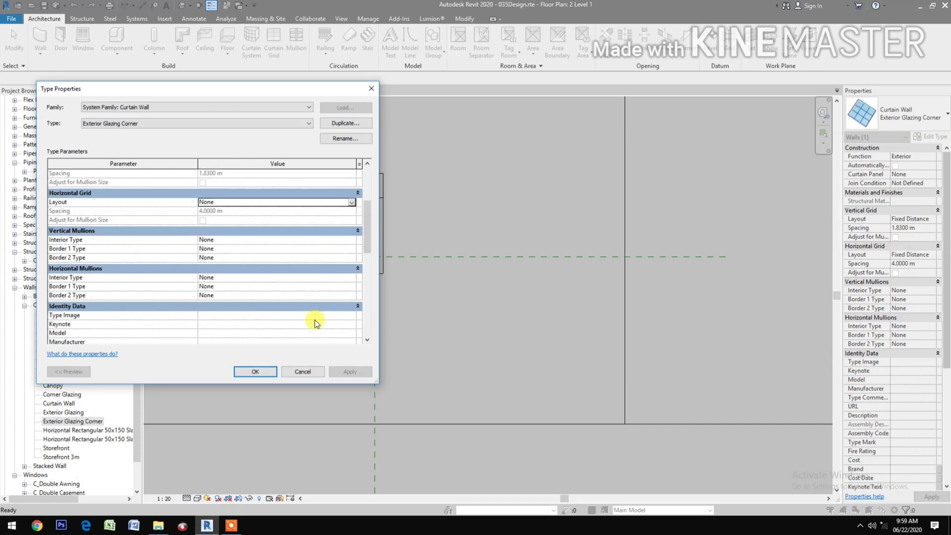
pyautogui.scroll(4, 310, 319)
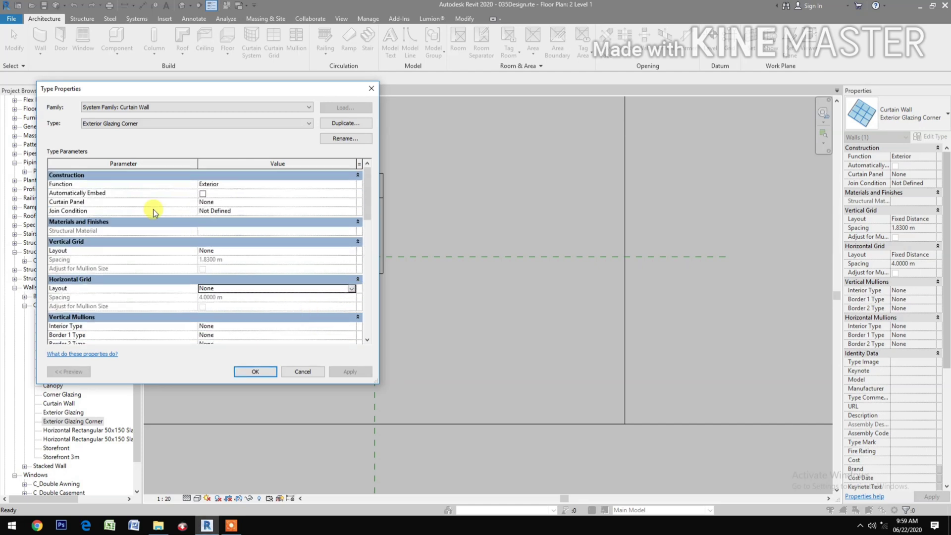
# Step: Enable Automatically Embed for the Exterior Glazing Corner type and apply the type changes
pyautogui.click(202, 194)
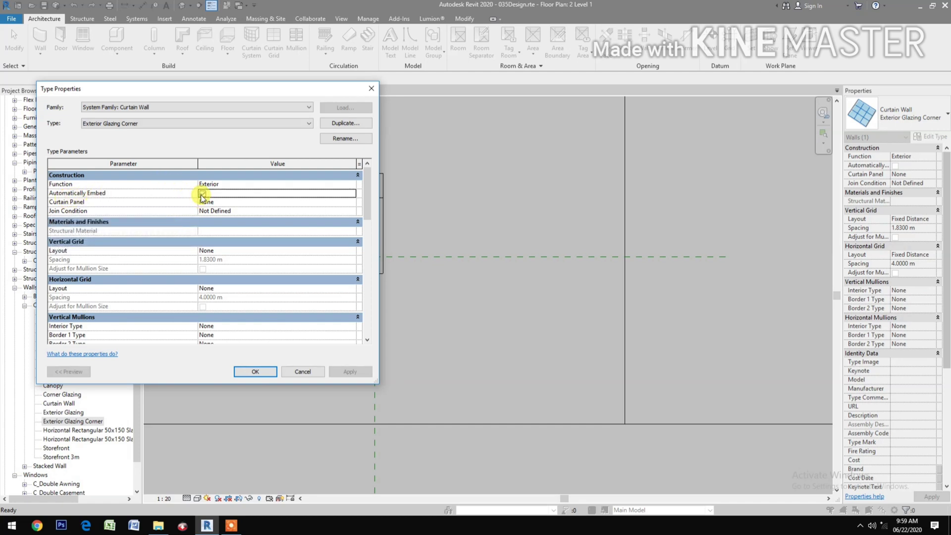
pyautogui.click(202, 194)
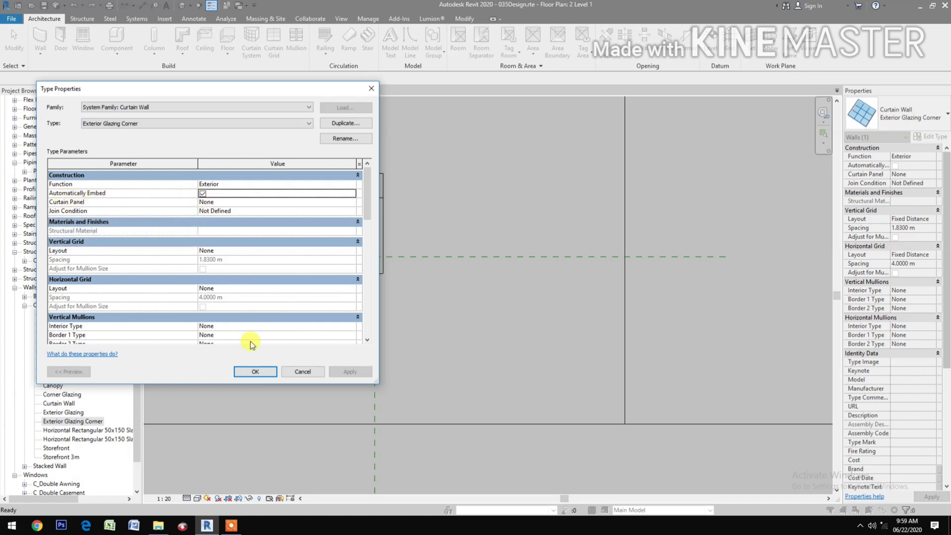
pyautogui.click(259, 373)
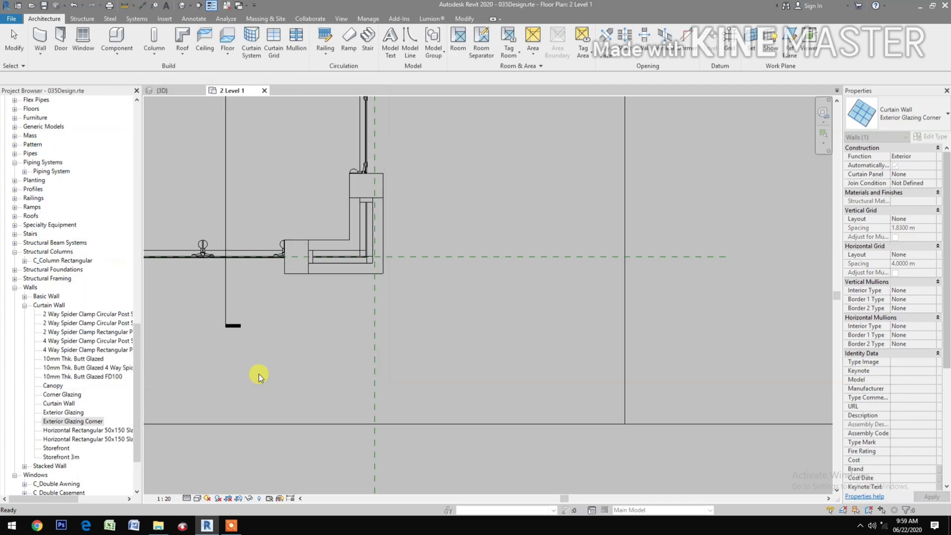
# Step: Draw an L-shaped Wall 400mm White beside the existing corner, about 1.9 m horizontally and 2 m vertically, and view it in 3D
pyautogui.click(44, 56)
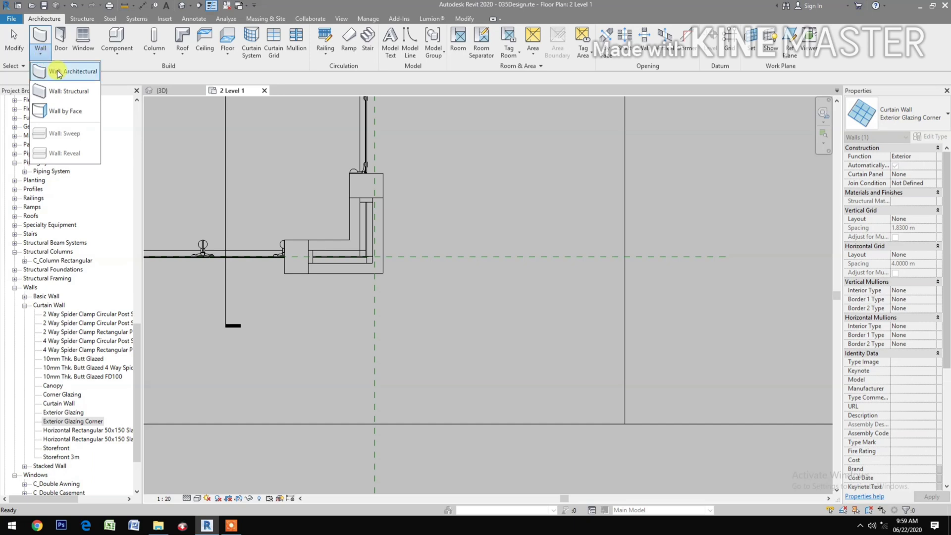
pyautogui.click(69, 71)
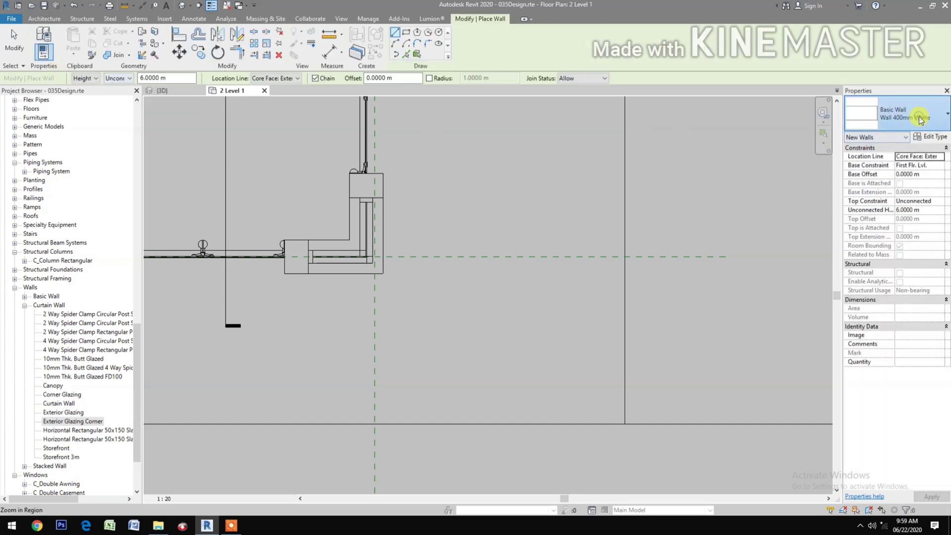
pyautogui.click(898, 117)
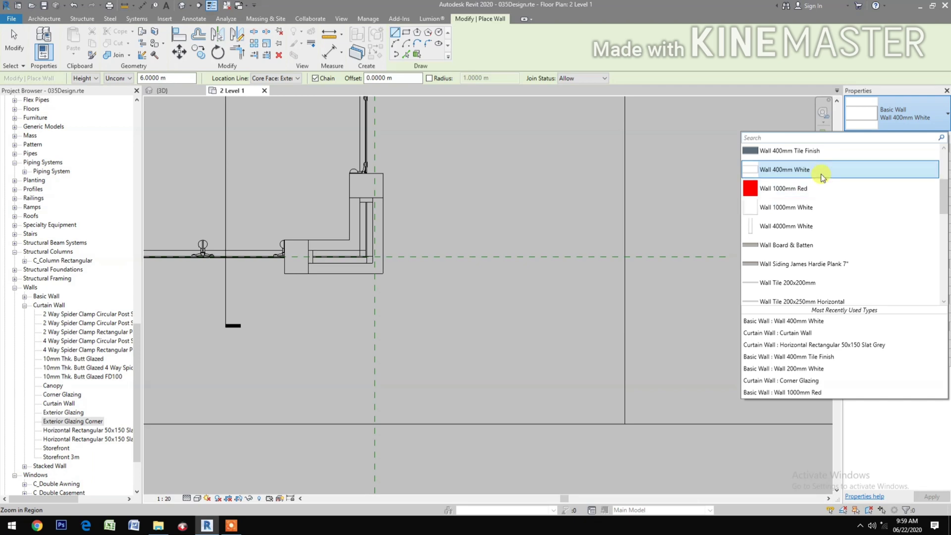
pyautogui.click(823, 171)
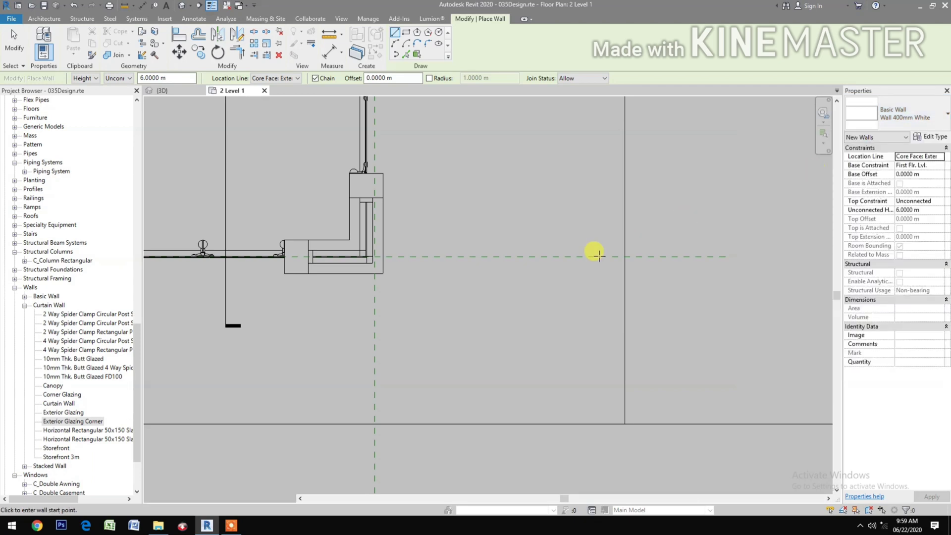
pyautogui.click(421, 392)
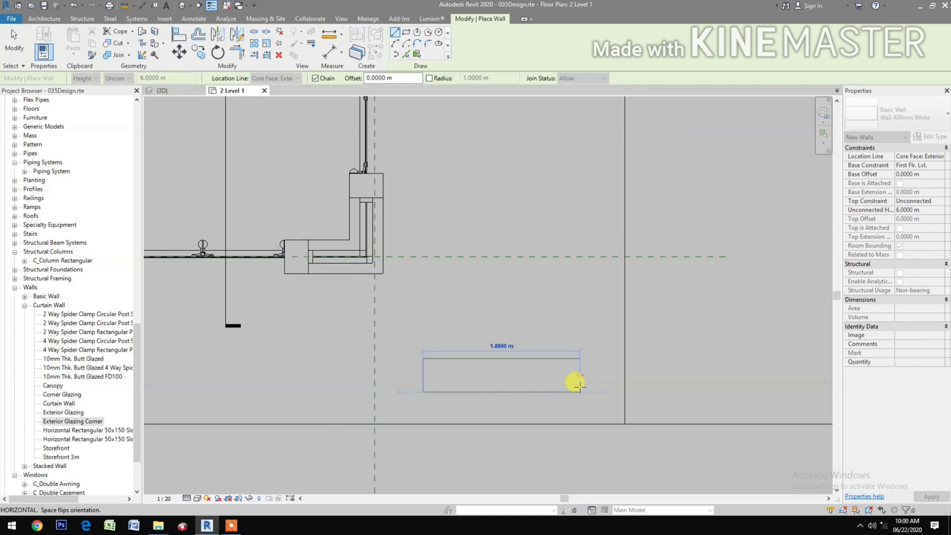
pyautogui.click(578, 386)
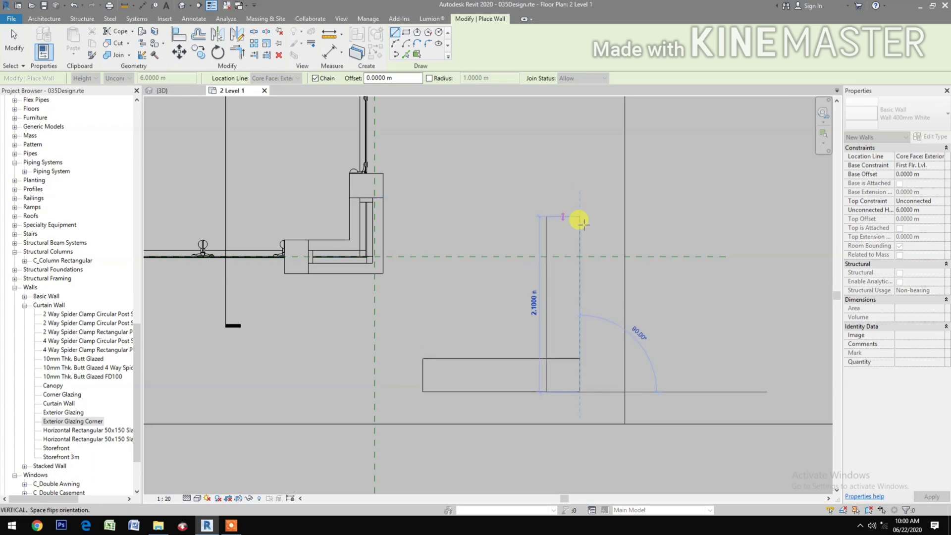
pyautogui.click(582, 225)
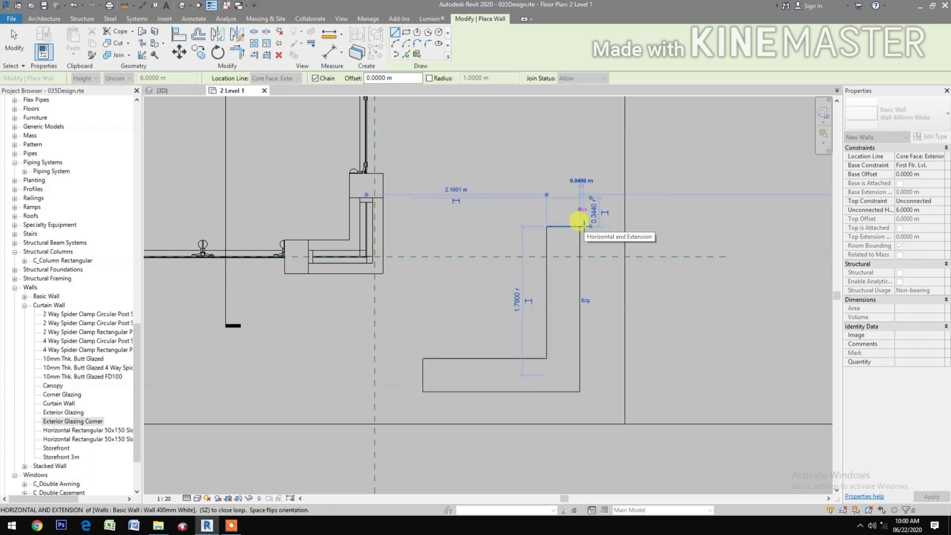
pyautogui.click(165, 90)
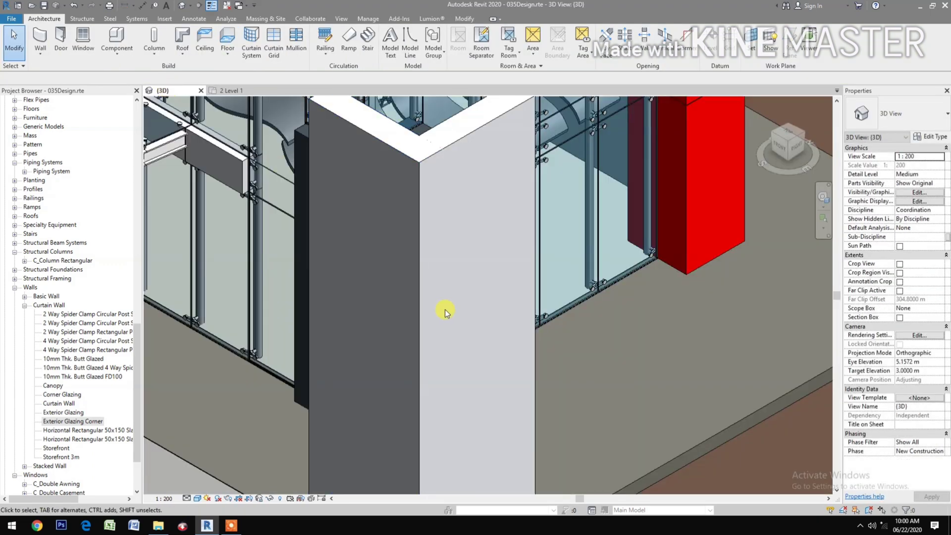
pyautogui.scroll(-4, 446, 313)
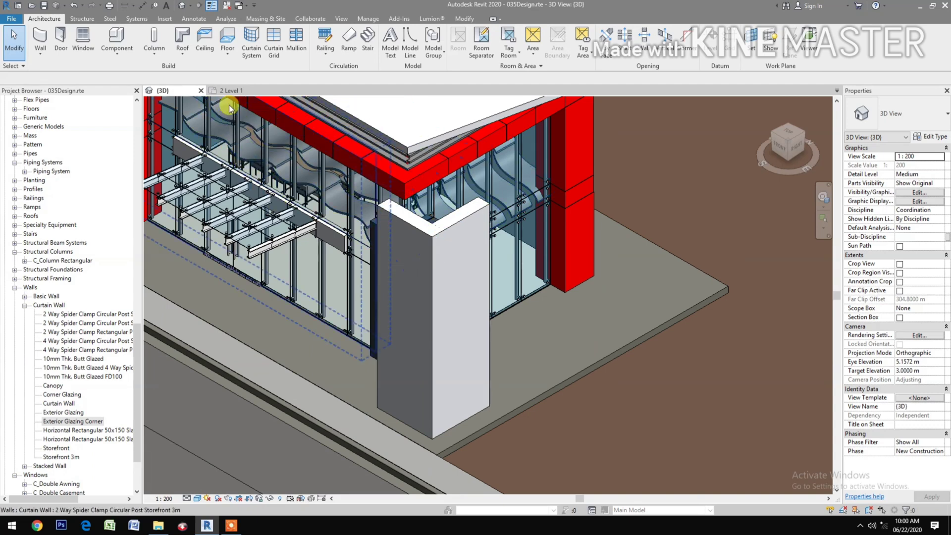
# Step: In the 2 Level 1 plan, draw two connected Exterior Glazing Corner curtain walls just outside the L-shaped wall, about 1.48 m and 1.44 m long
pyautogui.click(232, 92)
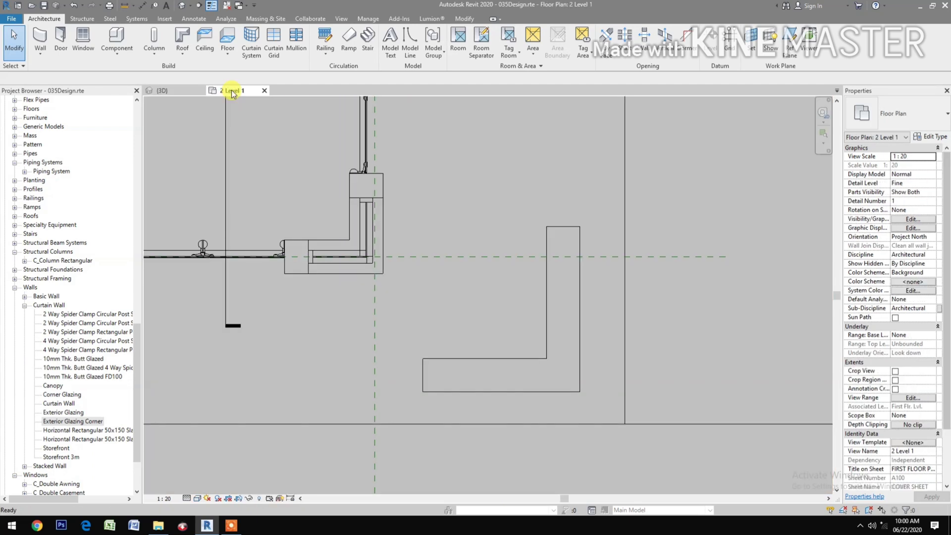
pyautogui.click(40, 54)
pyautogui.click(54, 74)
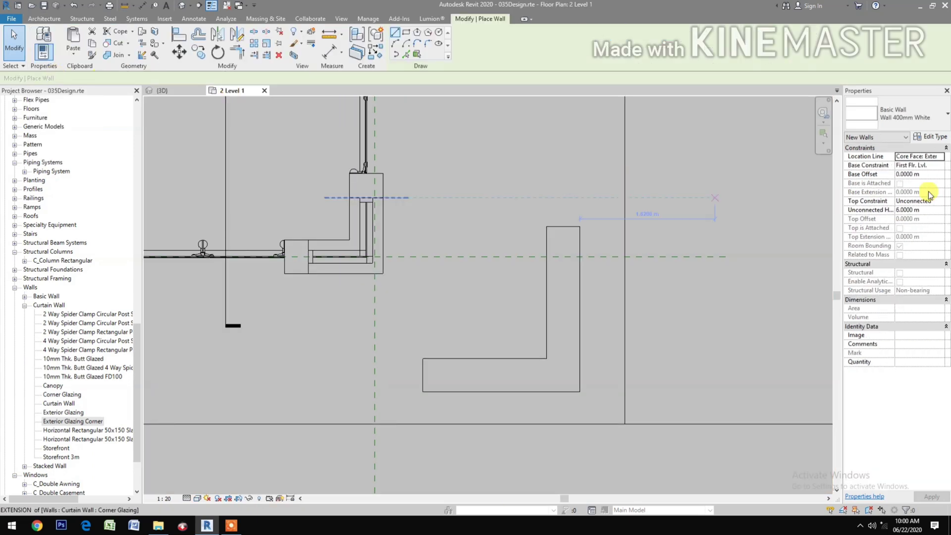
pyautogui.click(904, 124)
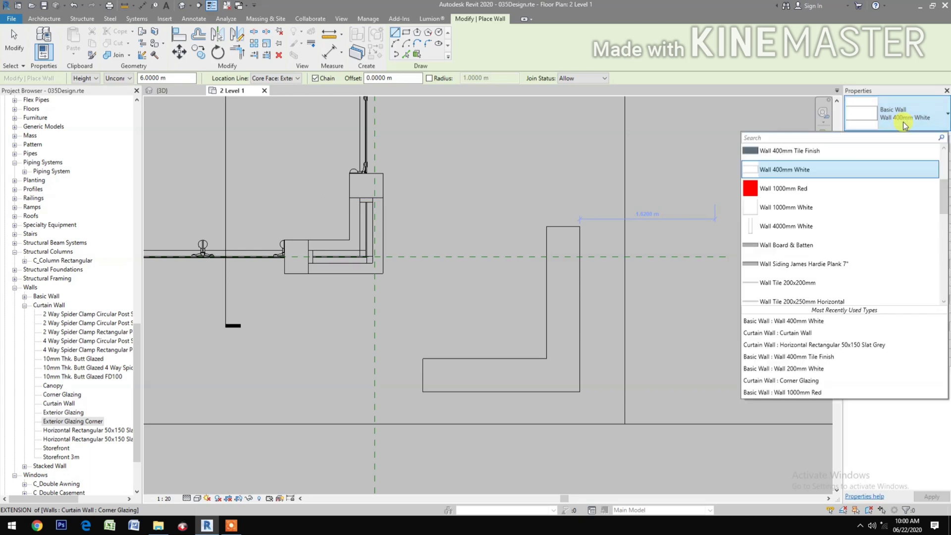
pyautogui.scroll(-4, 842, 263)
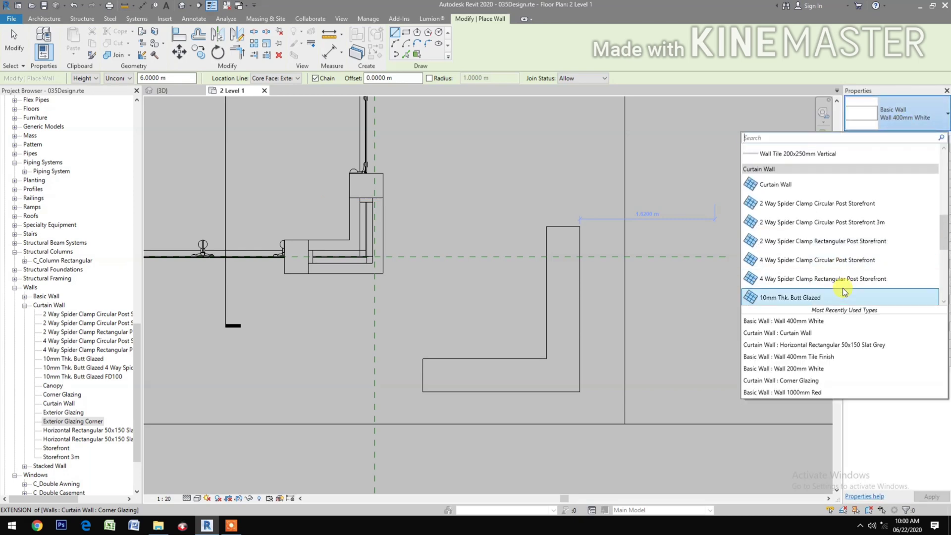
pyautogui.scroll(-5, 843, 291)
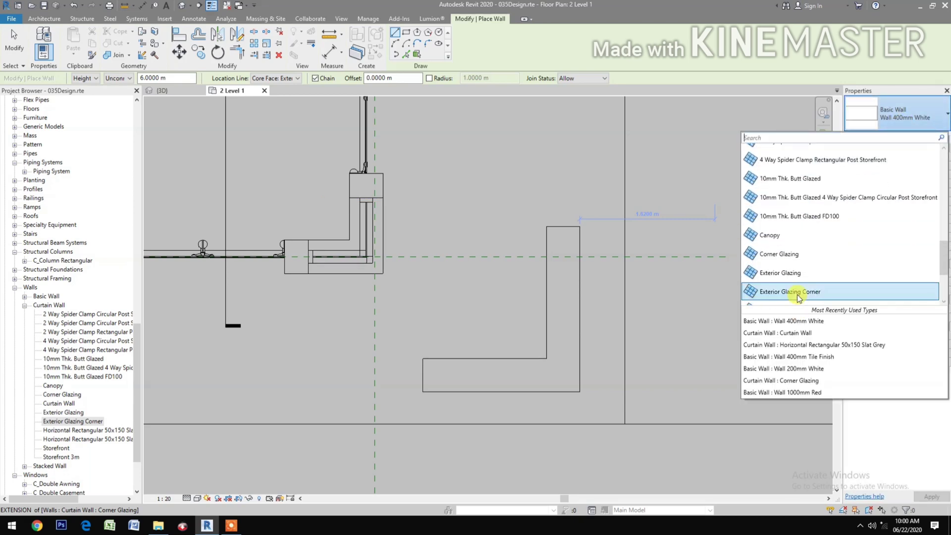
pyautogui.click(797, 292)
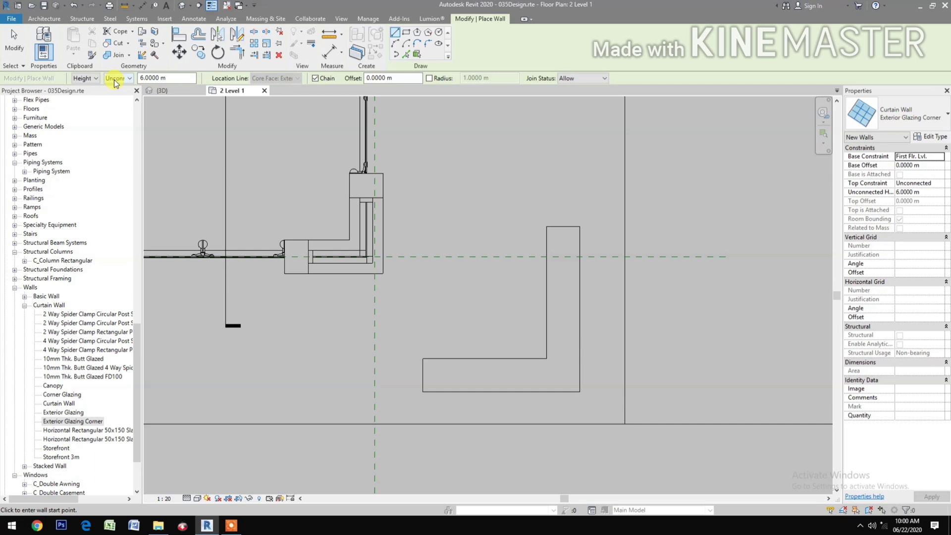
pyautogui.click(161, 78)
pyautogui.click(173, 78)
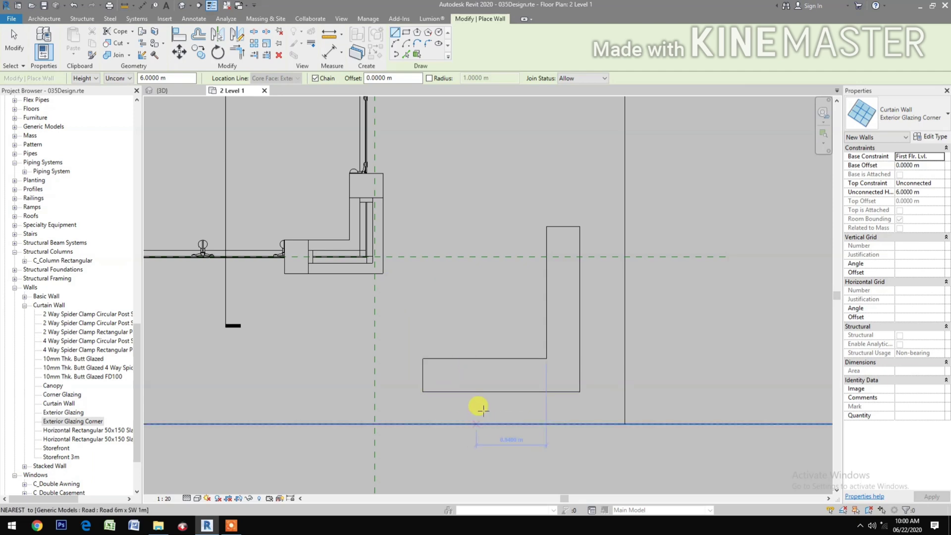
pyautogui.click(473, 410)
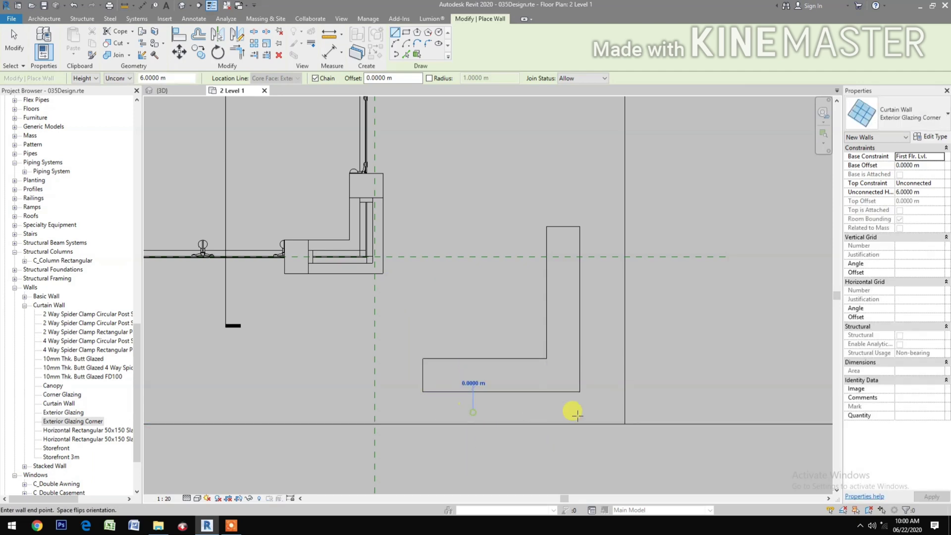
pyautogui.click(594, 410)
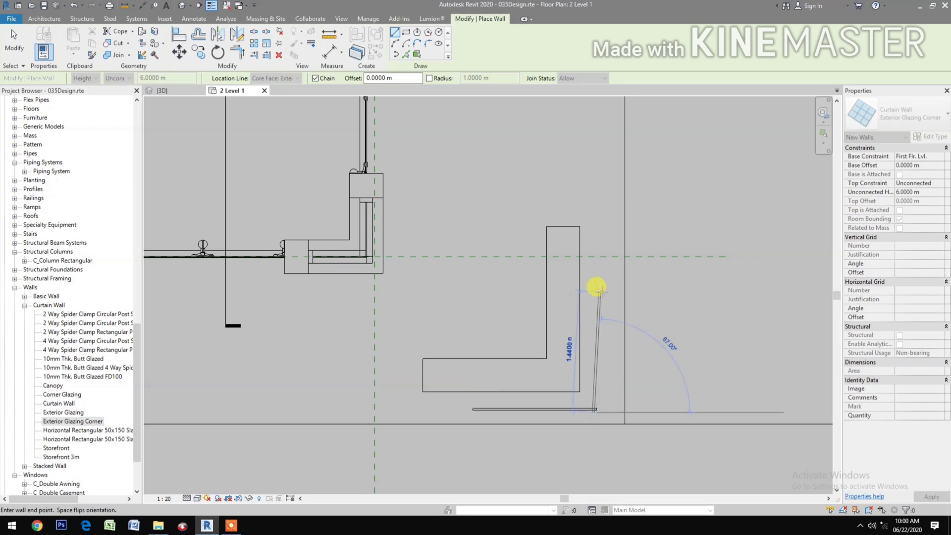
pyautogui.click(598, 296)
pyautogui.press('Escape')
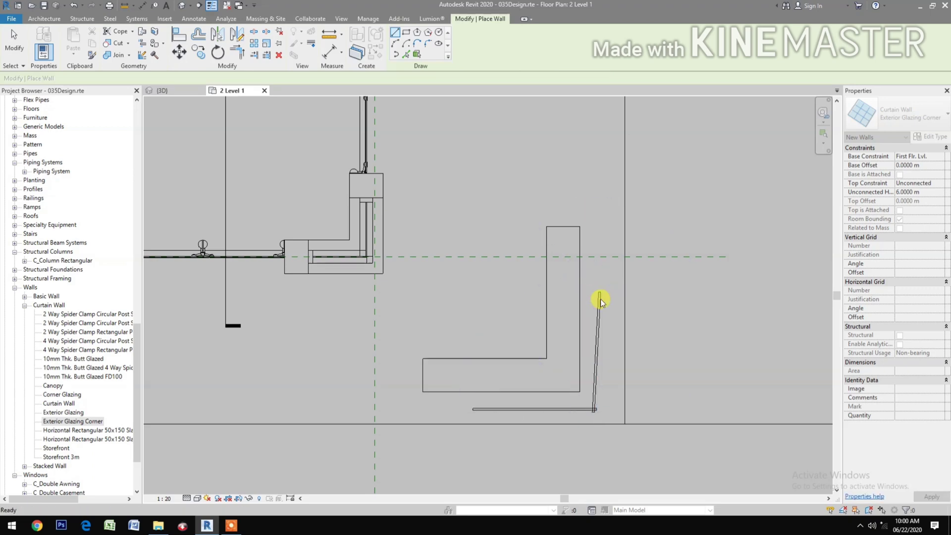
pyautogui.press('Escape')
# Step: Straighten the slanted curtain wall by moving its free end to a 90° angle, about 1.46 m long
pyautogui.click(602, 296)
pyautogui.moveTo(603, 295); pyautogui.dragTo(648, 283)
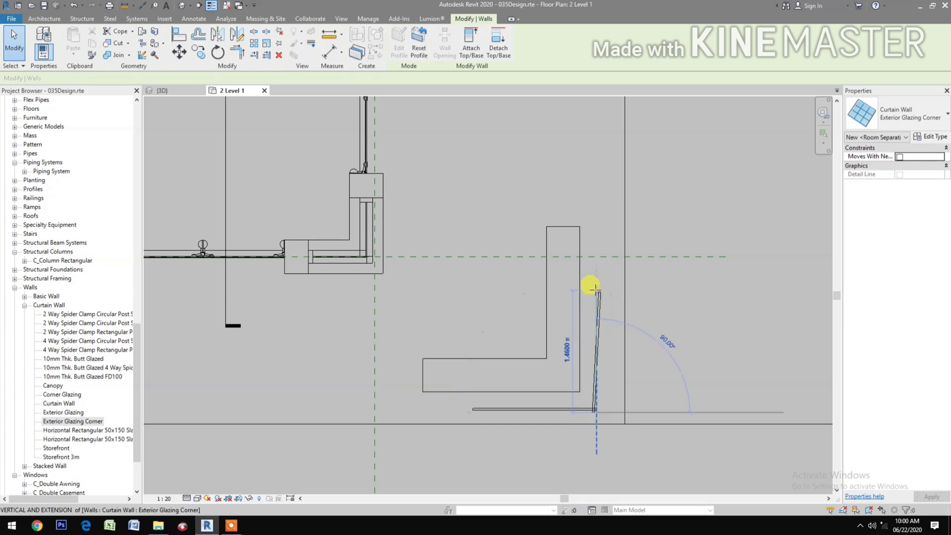
pyautogui.click(617, 347)
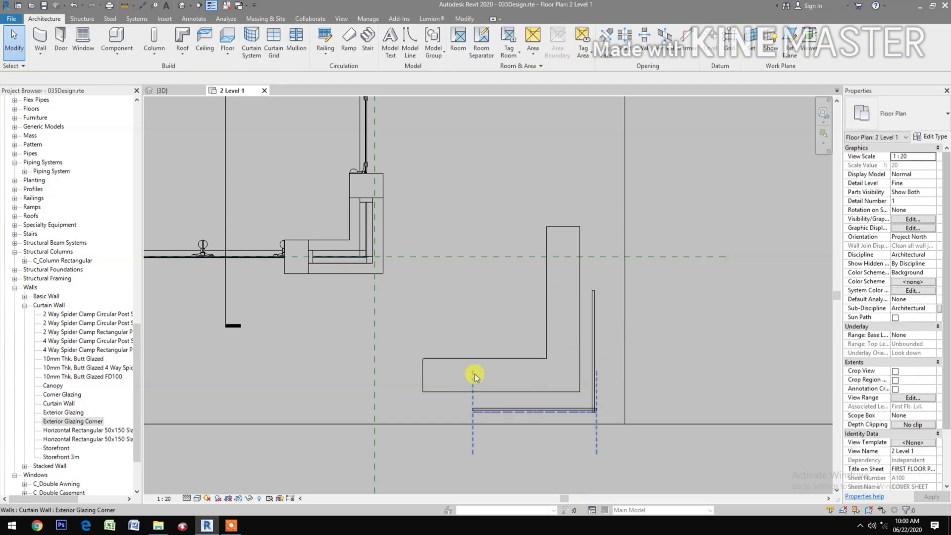
# Step: In the 3D view, set both corner curtain walls to a base offset of 1 m and an unconnected height of 4 m
pyautogui.click(179, 92)
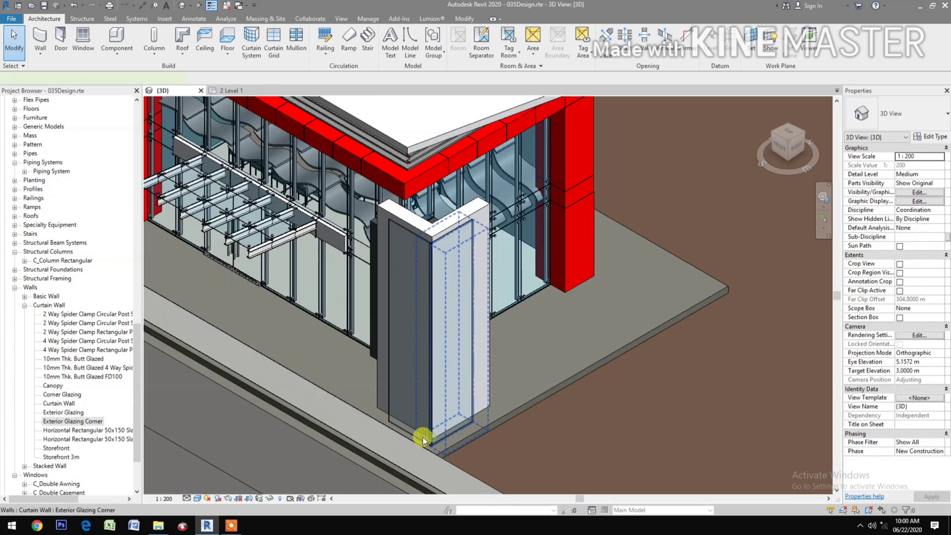
pyautogui.click(419, 434)
pyautogui.keyDown('ctrl'); pyautogui.click(400, 426); pyautogui.keyUp('ctrl')
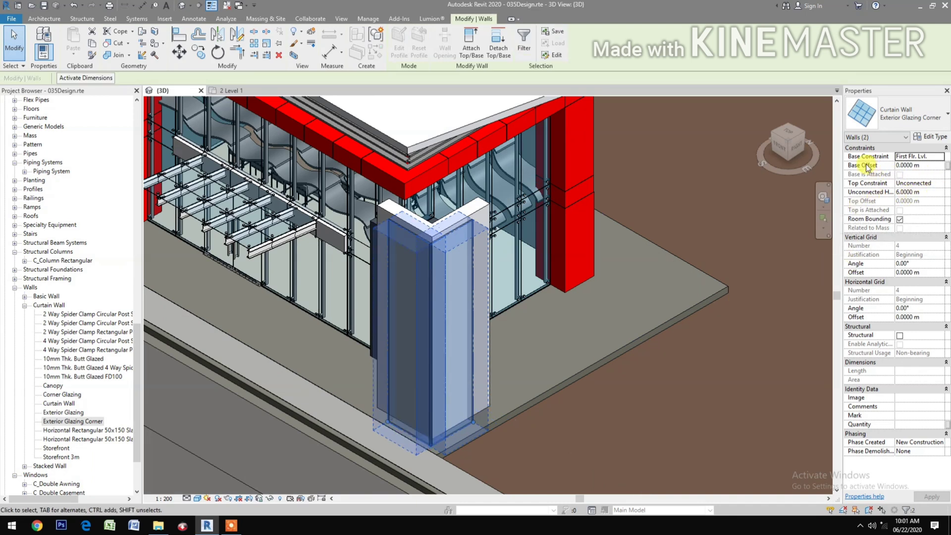
pyautogui.click(935, 165)
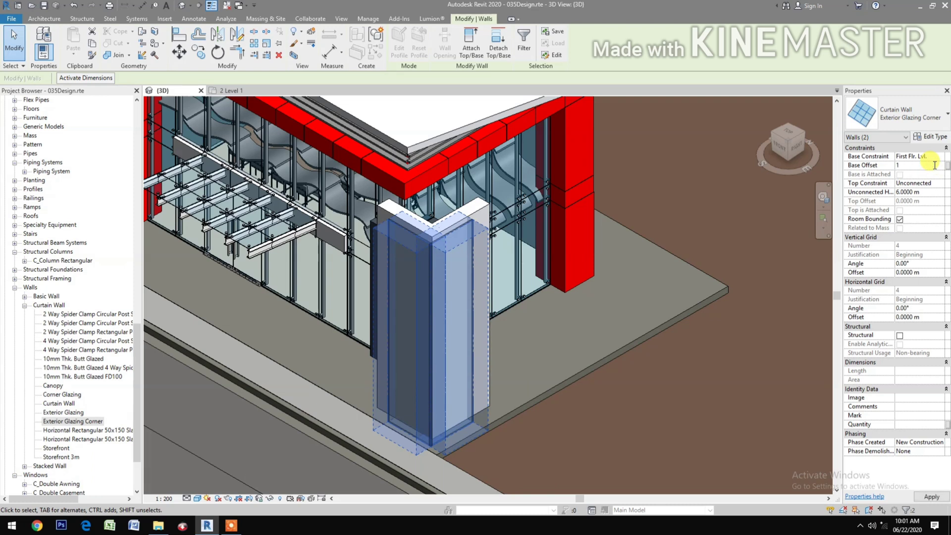
pyautogui.click(931, 192)
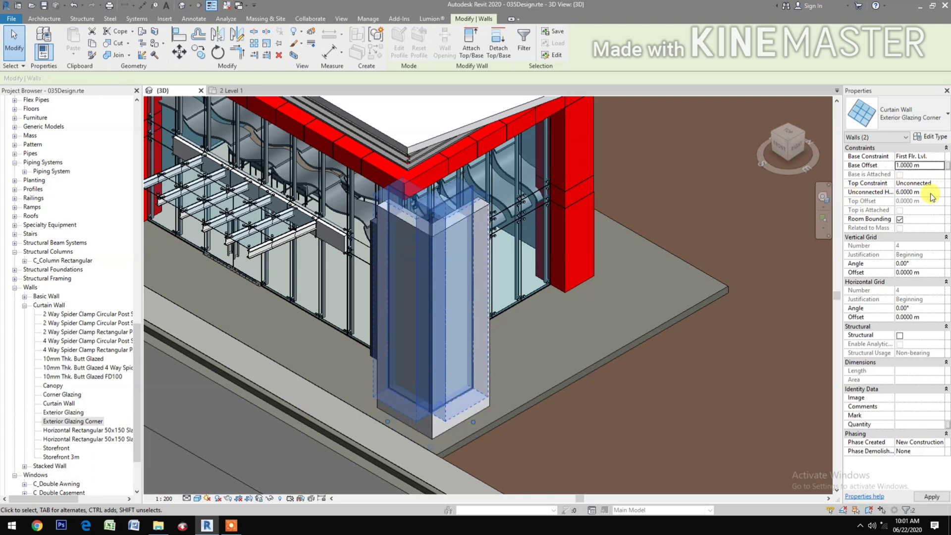
pyautogui.write('4')
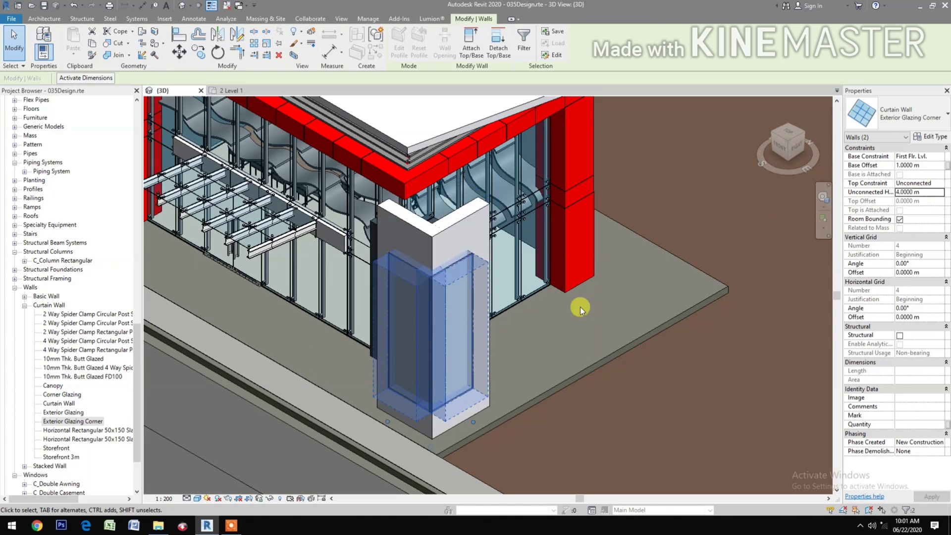
pyautogui.press('Escape')
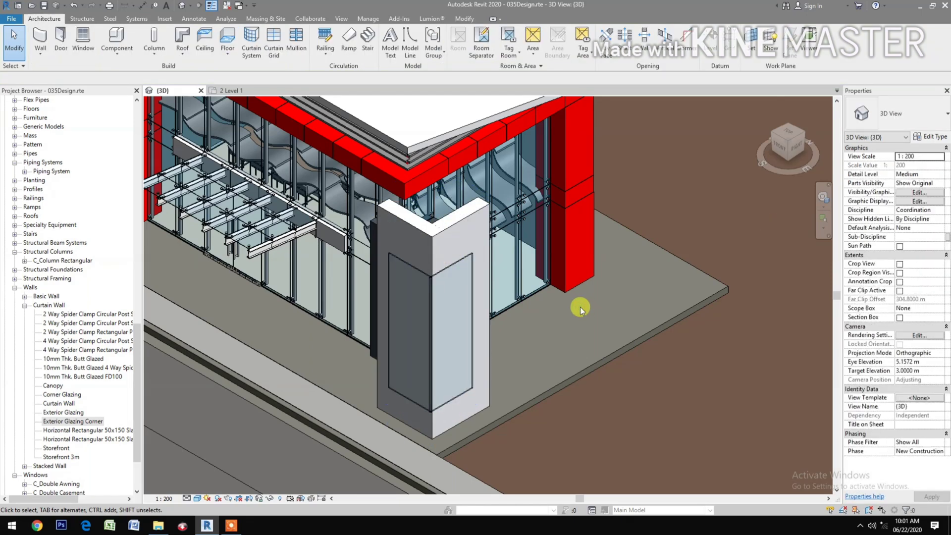
# Step: In the 2 Level 1 plan, disallow the join at the corner end of the vertical curtain wall
pyautogui.click(238, 94)
pyautogui.scroll(3, 592, 431)
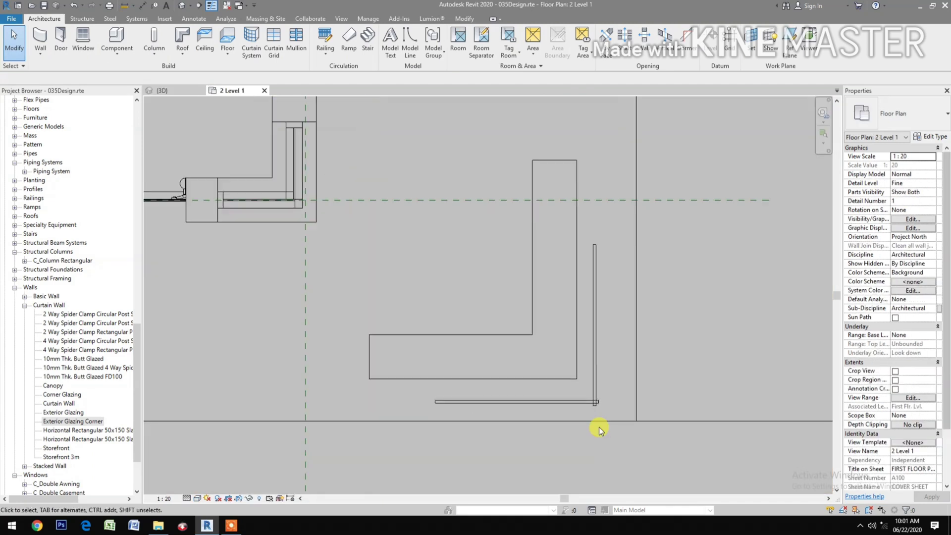
pyautogui.click(591, 342)
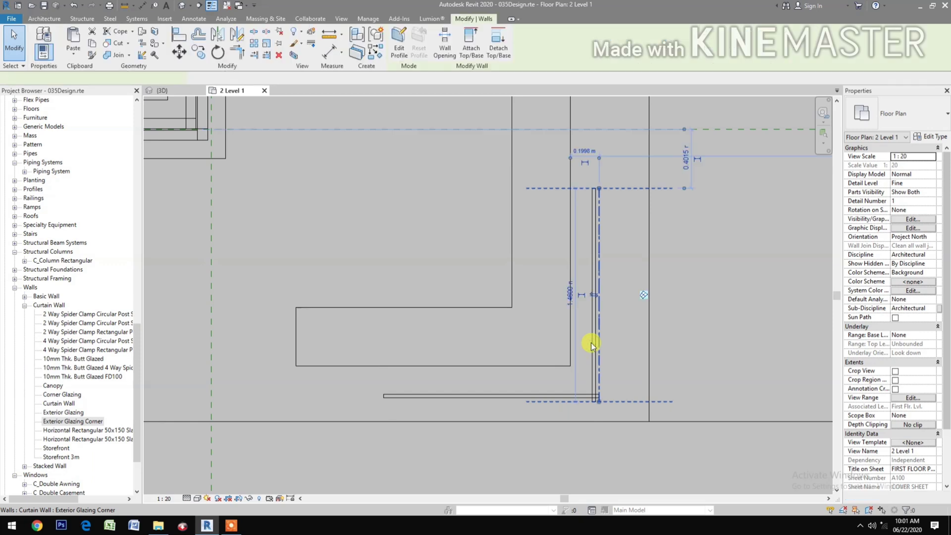
pyautogui.rightClick(601, 403)
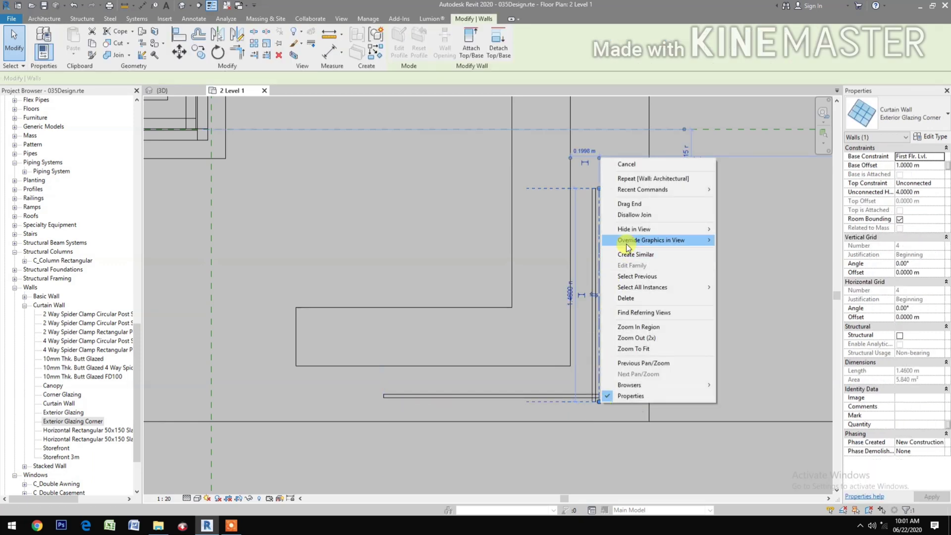
pyautogui.click(647, 215)
pyautogui.click(570, 443)
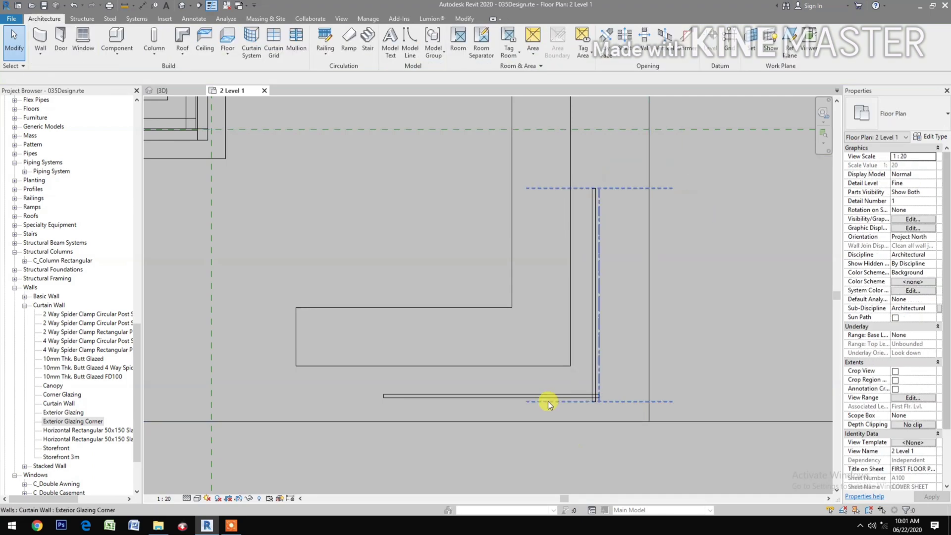
# Step: Disallow the join at the corner end of the horizontal curtain wall
pyautogui.click(495, 394)
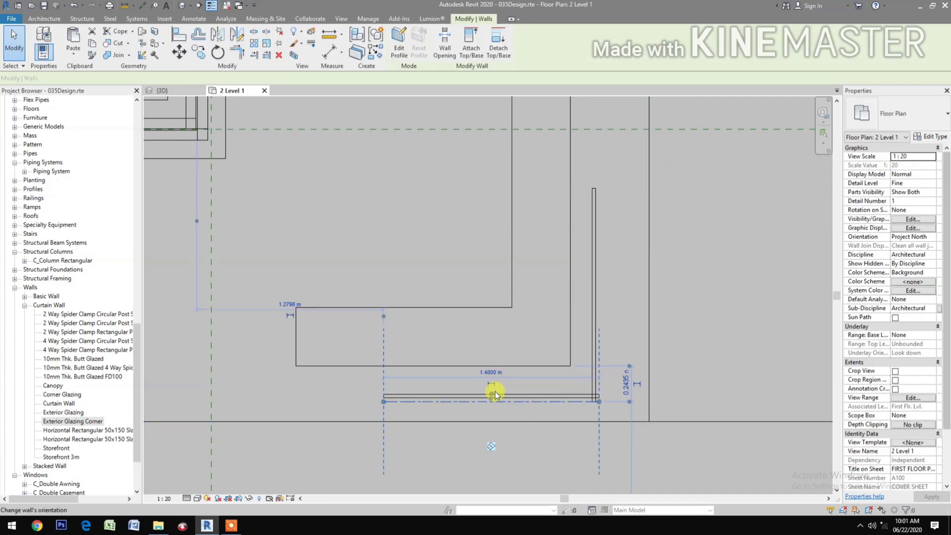
pyautogui.rightClick(602, 403)
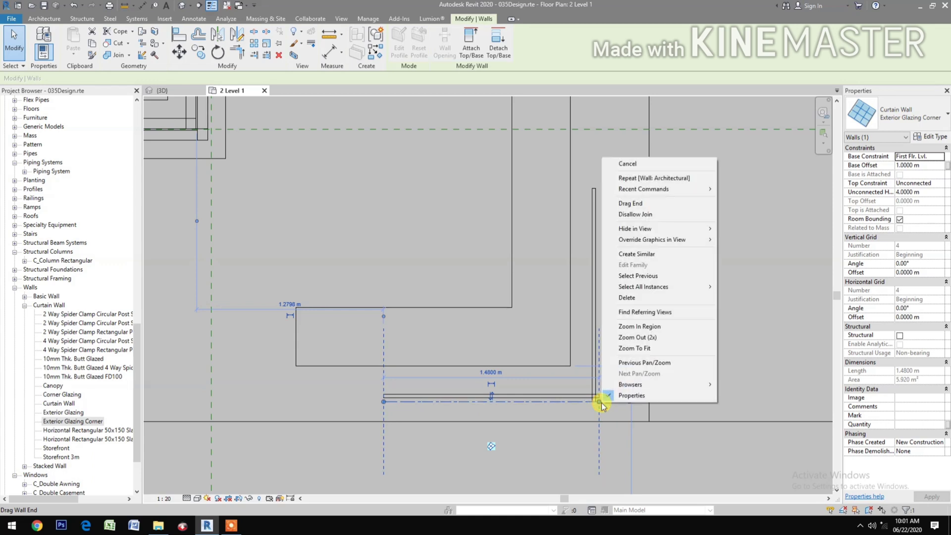
pyautogui.click(650, 216)
pyautogui.click(557, 444)
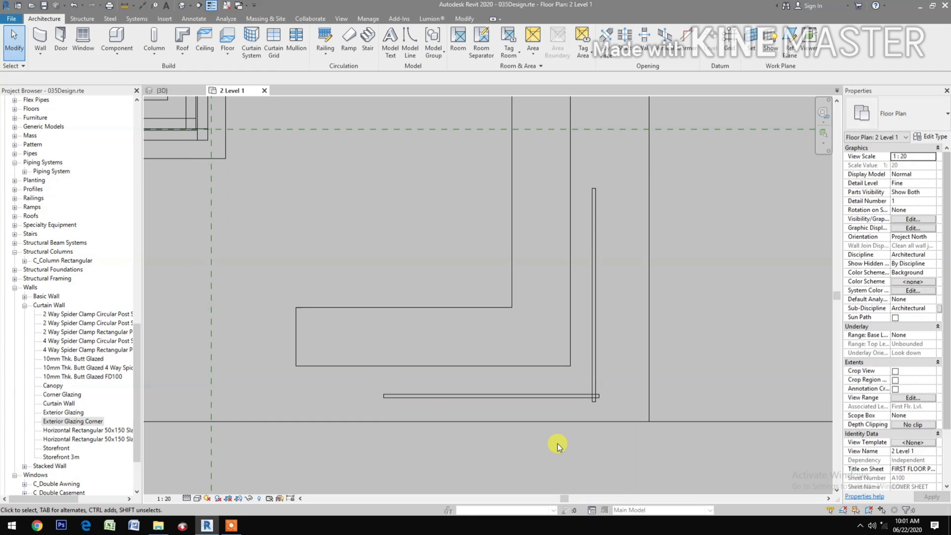
# Step: Align the vertical curtain wall's reference line to the centreline of the vertical 400mm white wall
pyautogui.press('a')
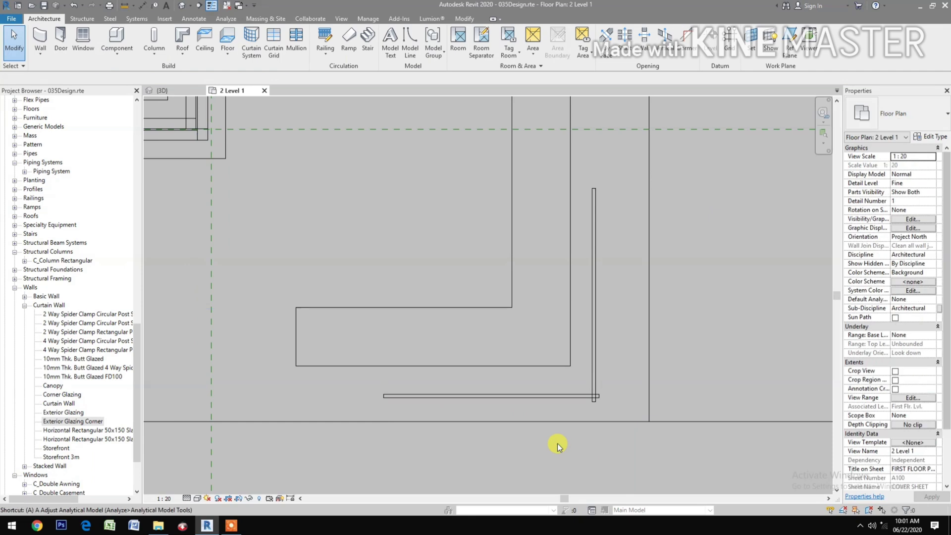
pyautogui.press('l')
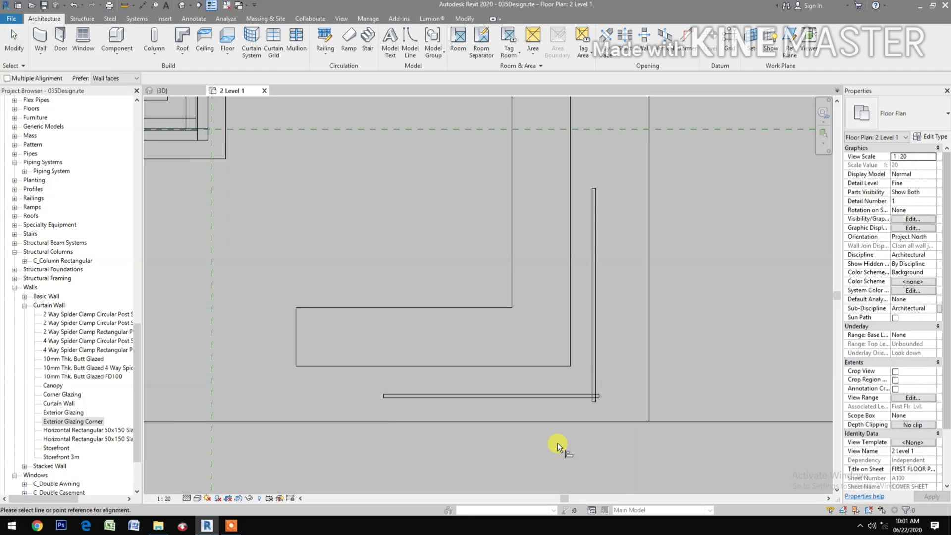
pyautogui.click(545, 236)
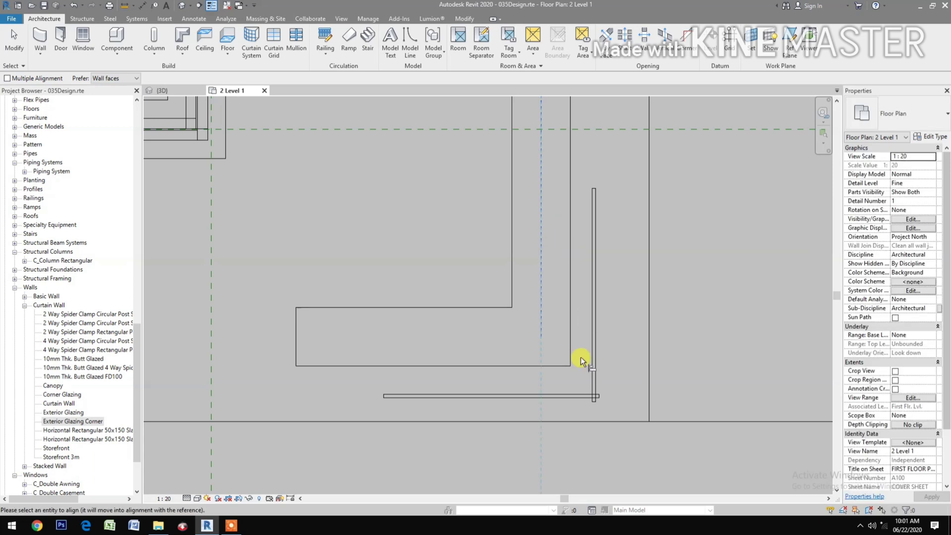
pyautogui.scroll(3, 580, 357)
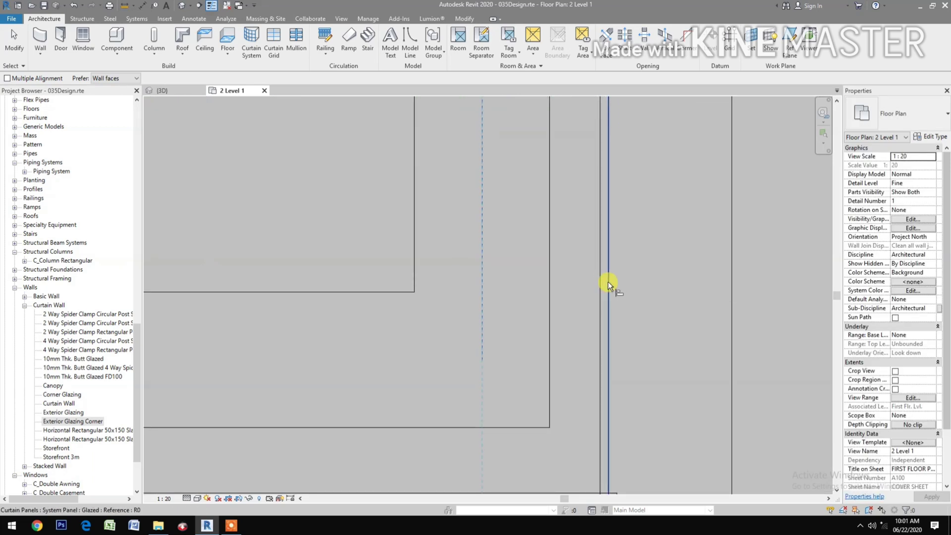
pyautogui.moveTo(608, 281); pyautogui.dragTo(576, 350, button='middle')
pyautogui.scroll(-1, 575, 350)
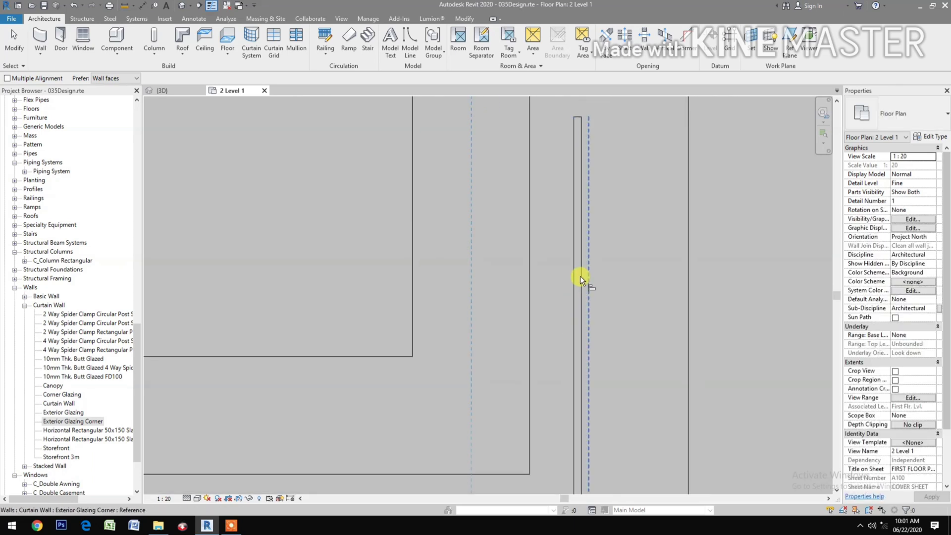
pyautogui.scroll(-2, 580, 275)
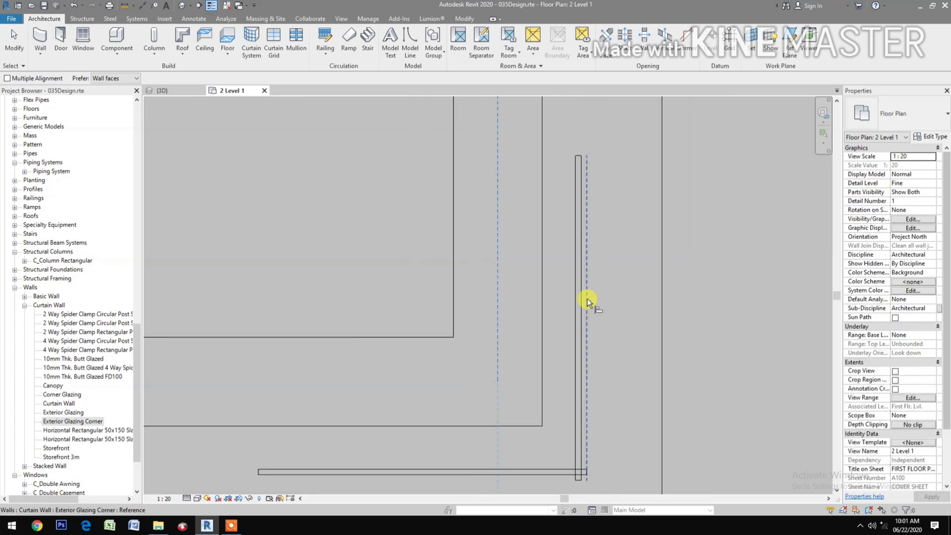
pyautogui.click(587, 298)
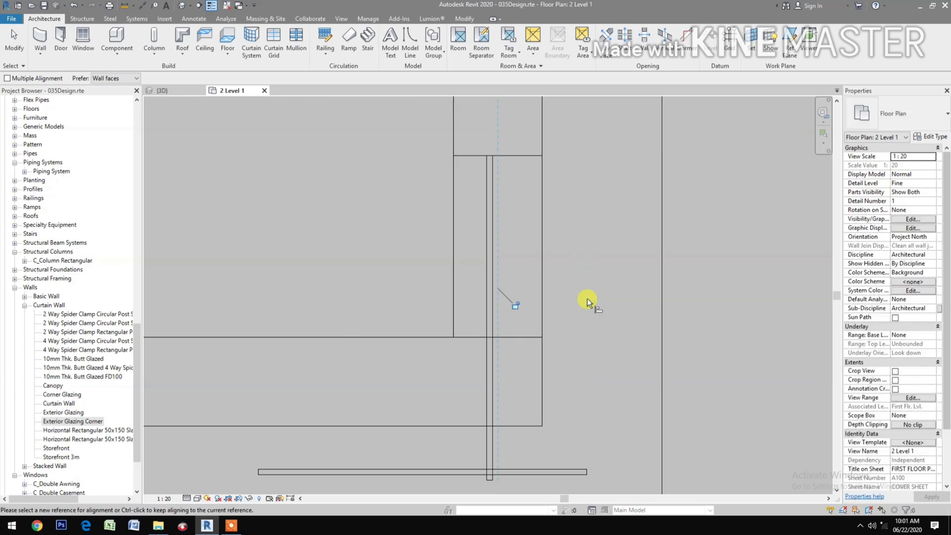
pyautogui.click(517, 307)
# Step: Align the corner end of the vertical curtain wall with the centreline of the horizontal 400mm white wall
pyautogui.scroll(-2, 577, 342)
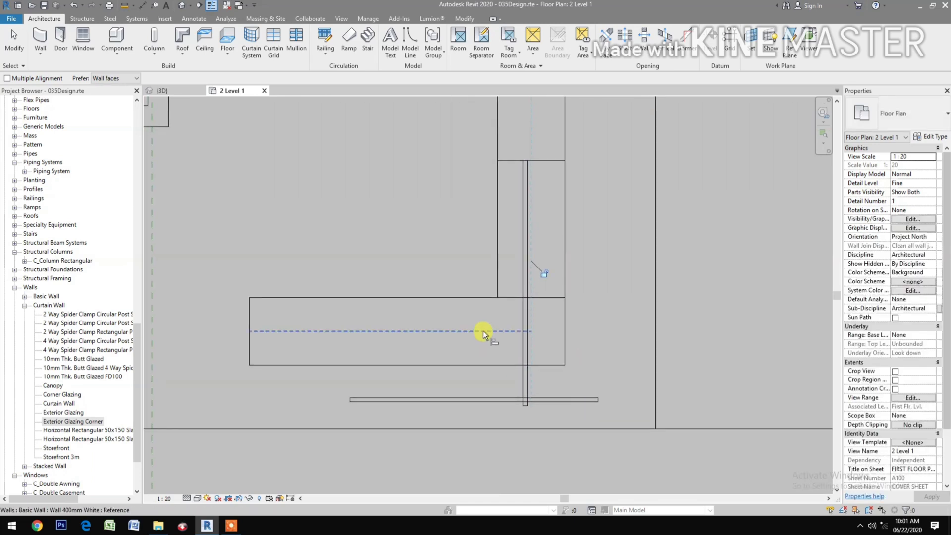
pyautogui.click(483, 331)
pyautogui.click(489, 405)
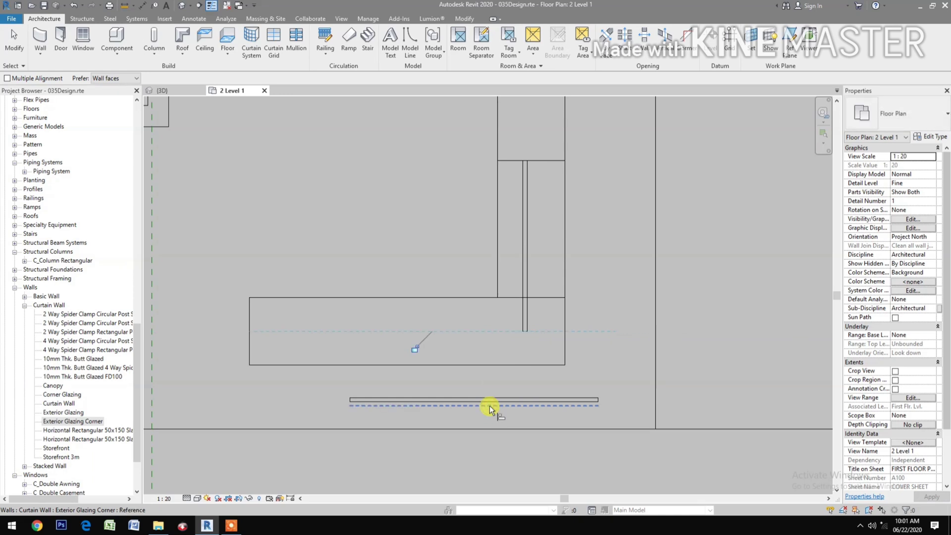
pyautogui.click(490, 405)
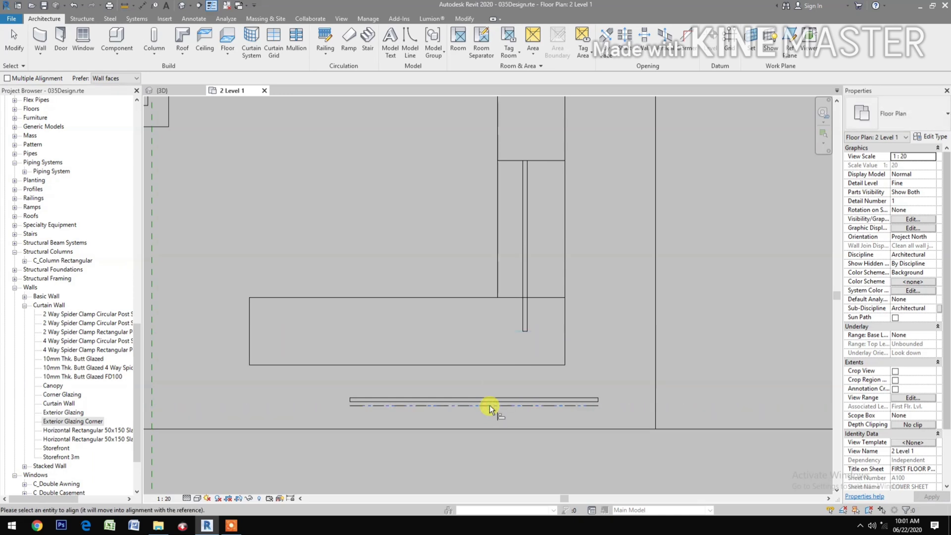
pyautogui.click(407, 332)
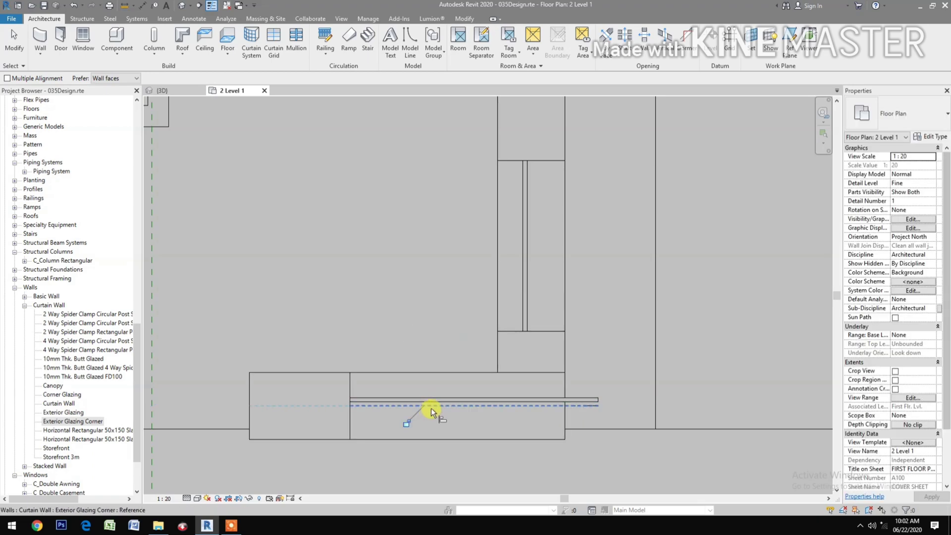
pyautogui.hotkey('ctrl', 'z')
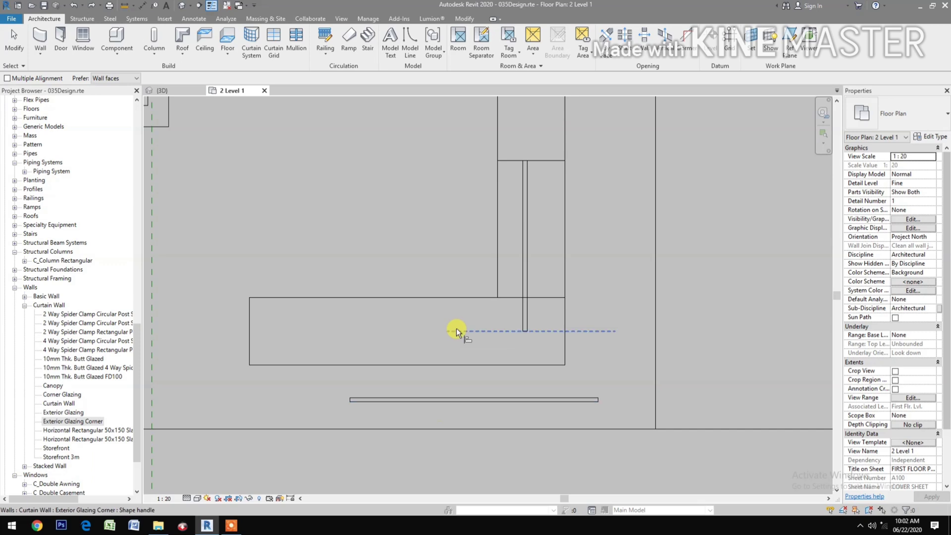
# Step: Align the horizontal curtain wall's reference line to the centreline of the horizontal 400mm white wall
pyautogui.click(403, 330)
pyautogui.click(419, 406)
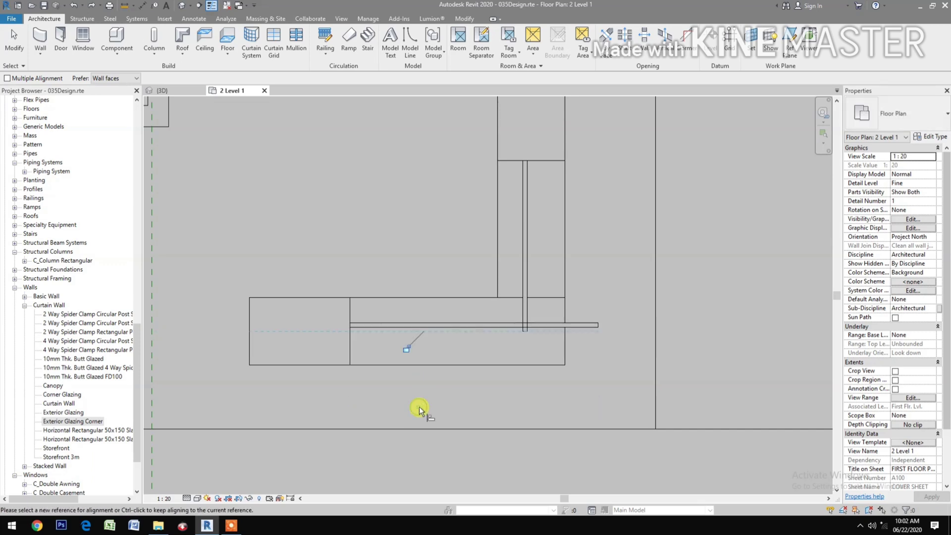
pyautogui.press('Escape')
pyautogui.press('Escape')
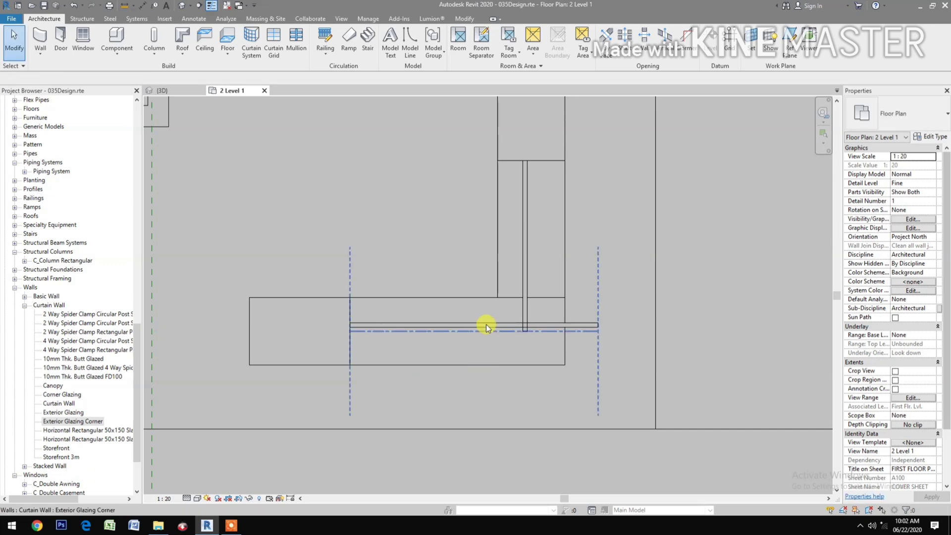
# Step: Change the glass panels of the horizontal and vertical curtain walls to the Glazed Corner system panel type
pyautogui.press('Tab')
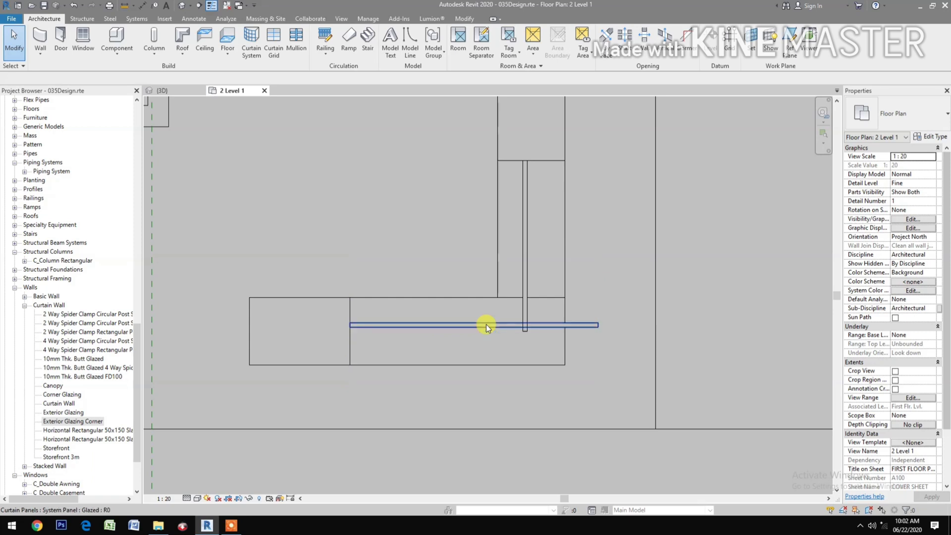
pyautogui.click(486, 324)
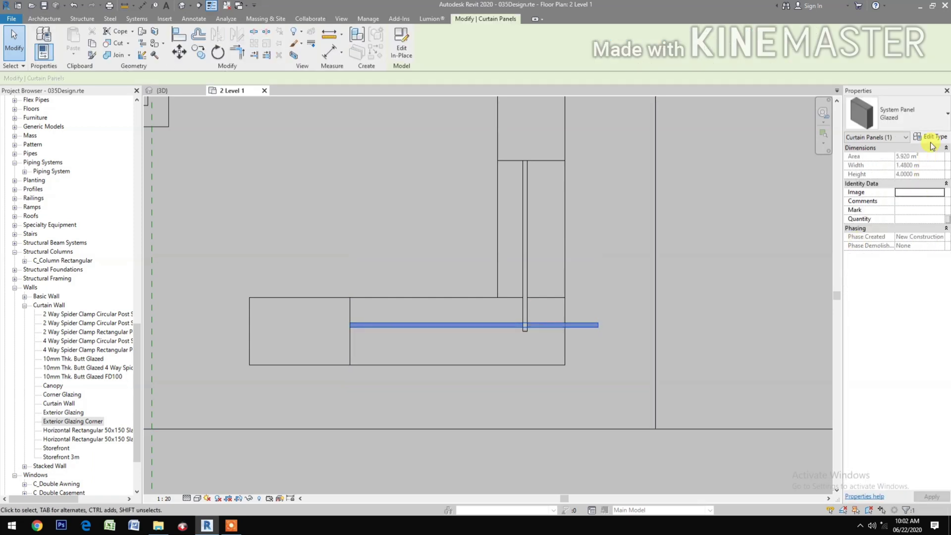
pyautogui.click(850, 114)
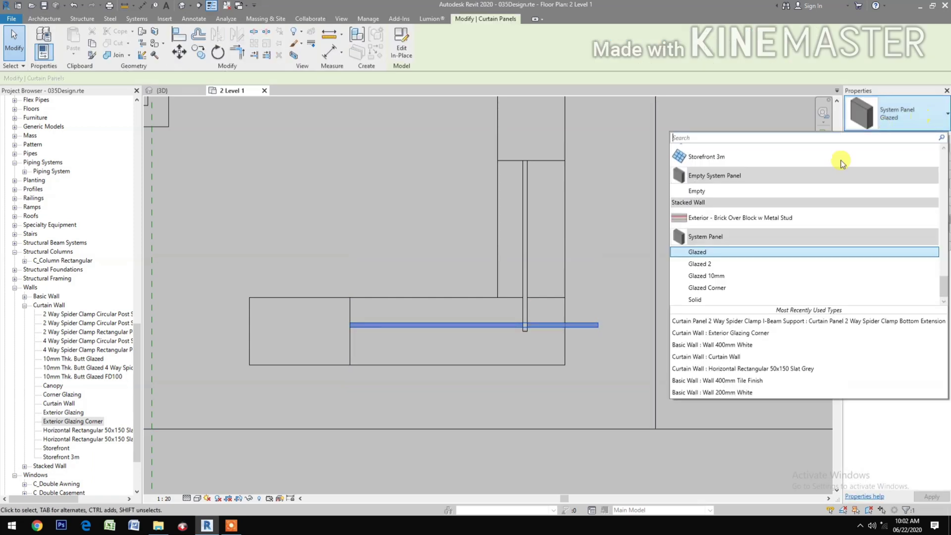
pyautogui.click(713, 288)
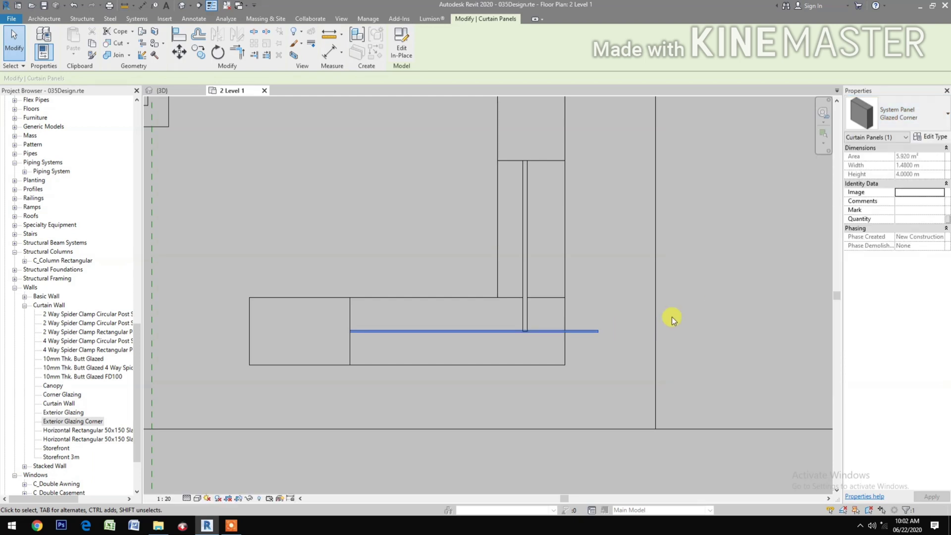
pyautogui.click(528, 254)
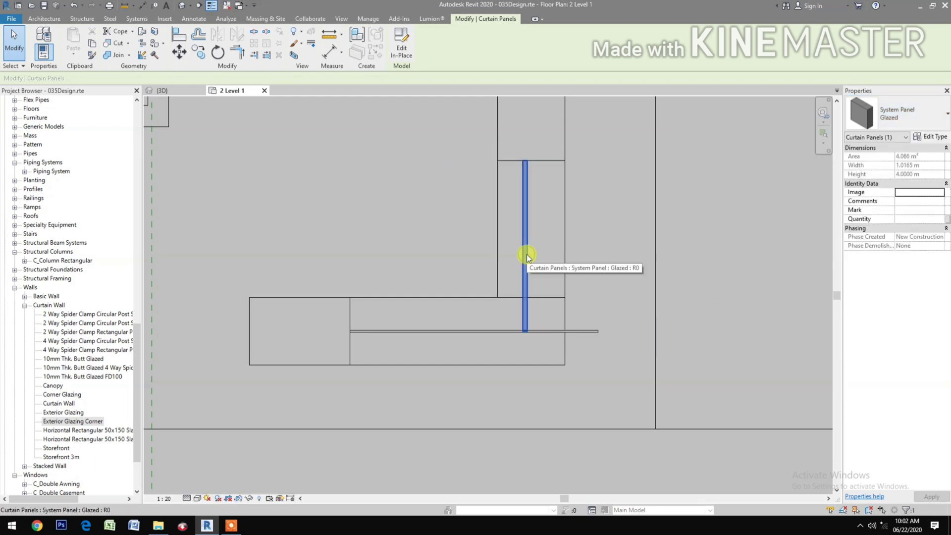
pyautogui.click(911, 122)
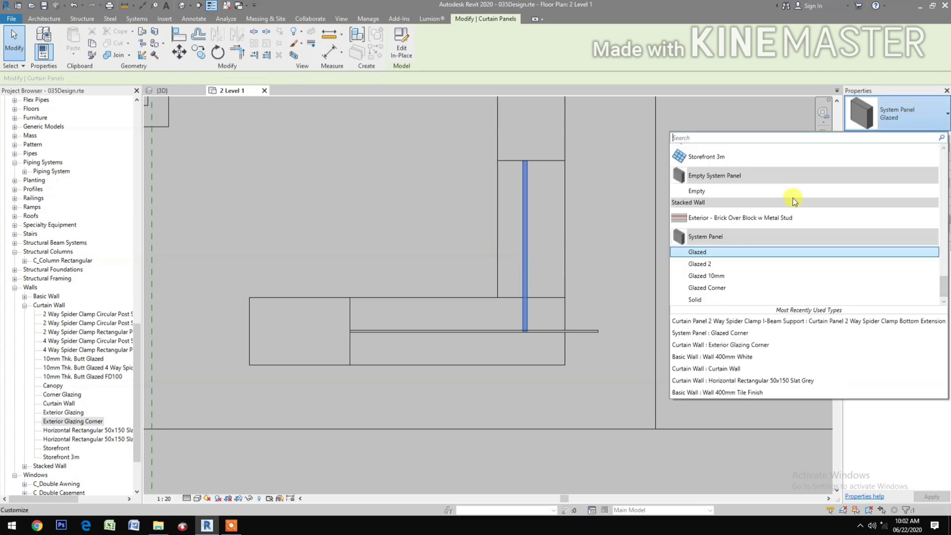
pyautogui.click(716, 288)
pyautogui.click(605, 343)
# Step: Shorten the horizontal curtain wall at its corner end to about 1.12 m, just past the vertical curtain wall
pyautogui.scroll(2, 514, 342)
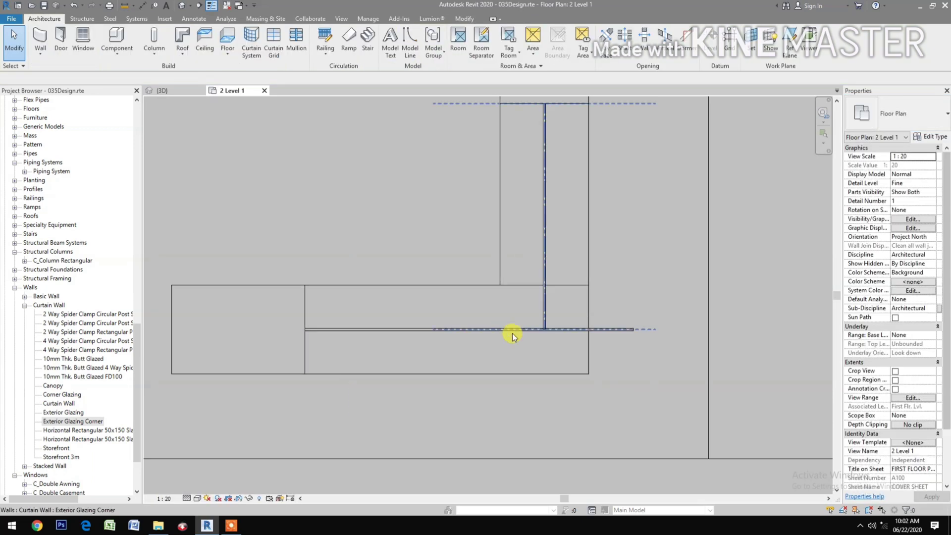
pyautogui.click(368, 328)
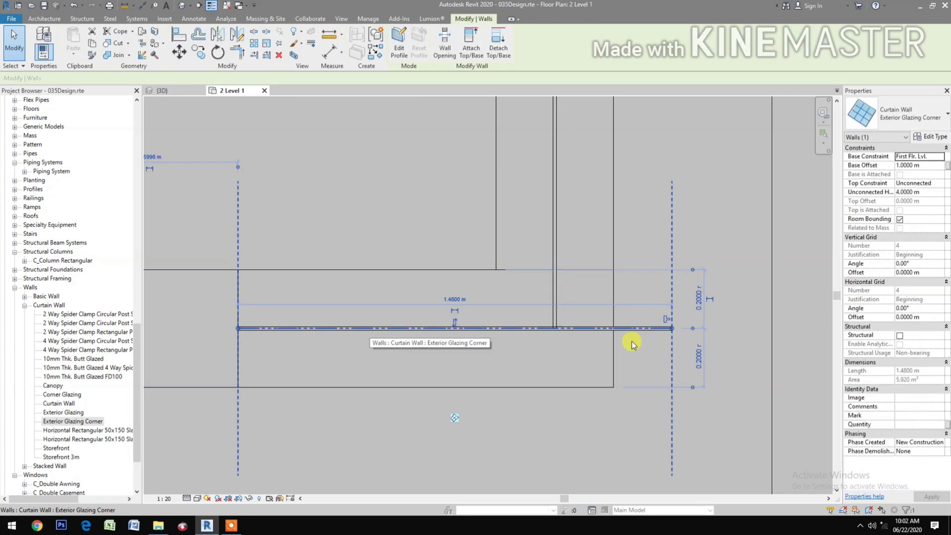
pyautogui.moveTo(673, 329); pyautogui.dragTo(561, 324)
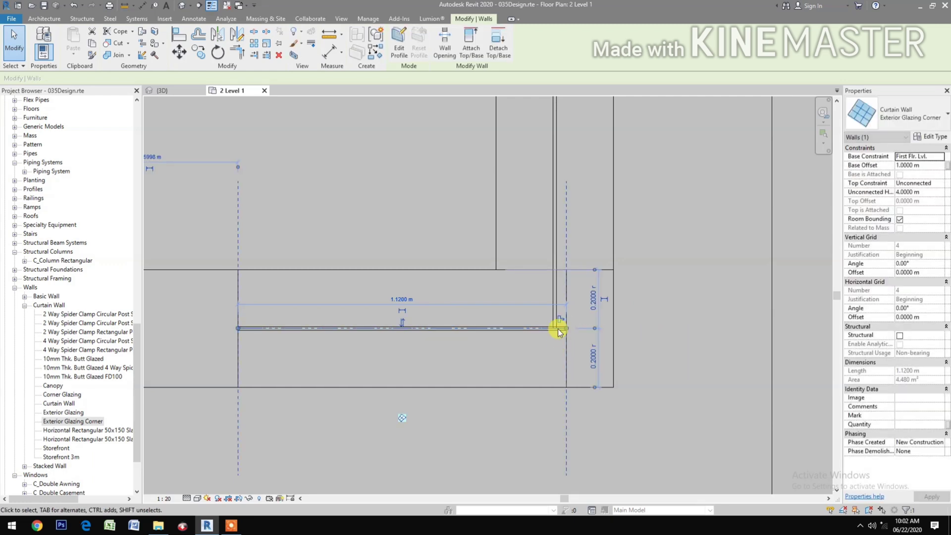
# Step: Align the corner end of the horizontal curtain wall with the outer face of the vertical glass panel
pyautogui.scroll(1, 558, 337)
pyautogui.scroll(1, 538, 387)
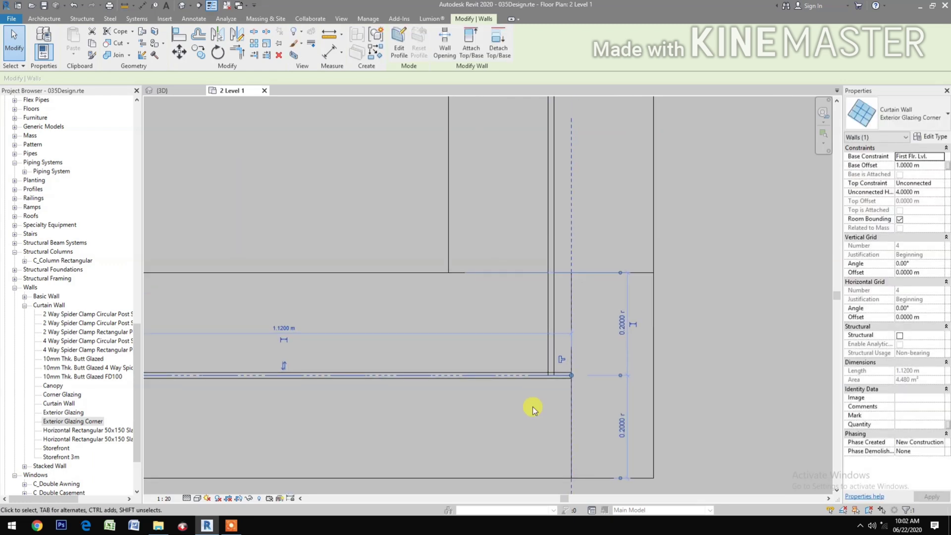
pyautogui.click(533, 406)
pyautogui.press('a')
pyautogui.press('l')
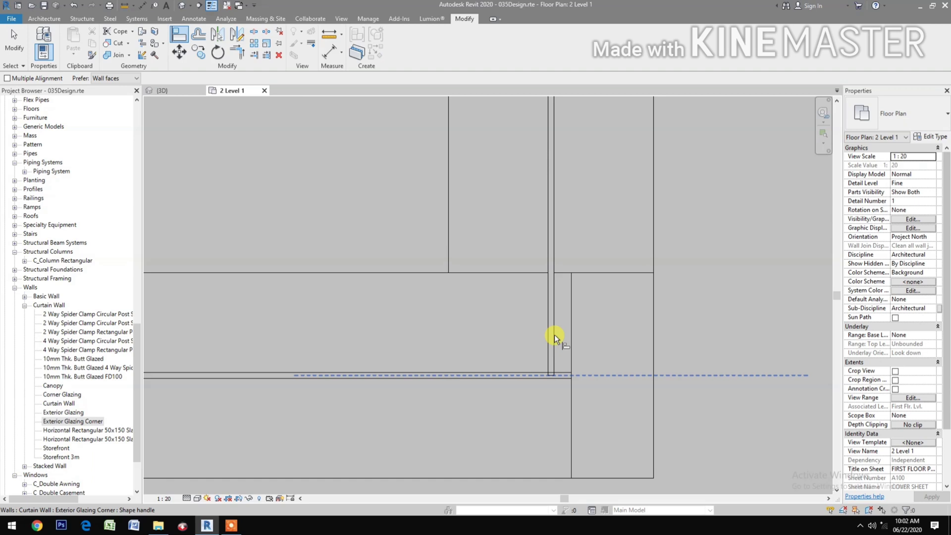
pyautogui.click(551, 215)
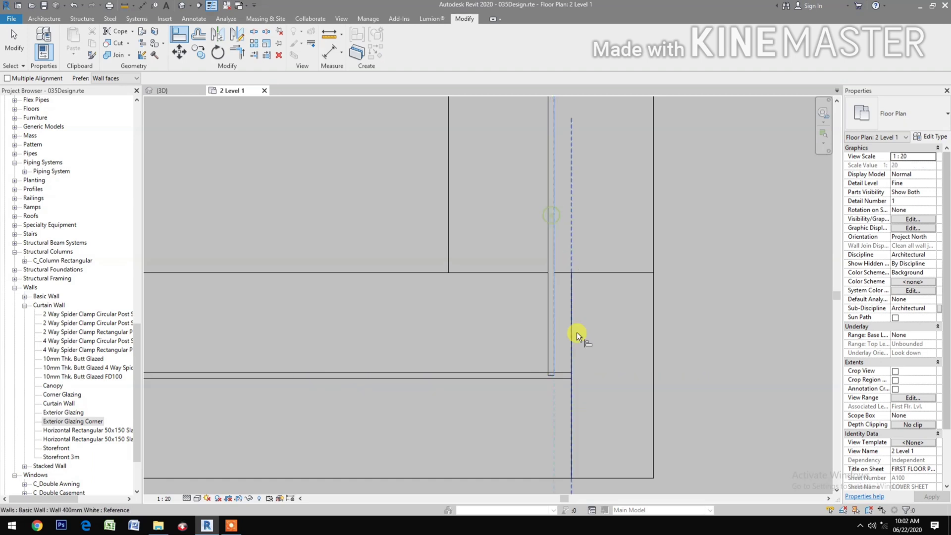
pyautogui.click(572, 377)
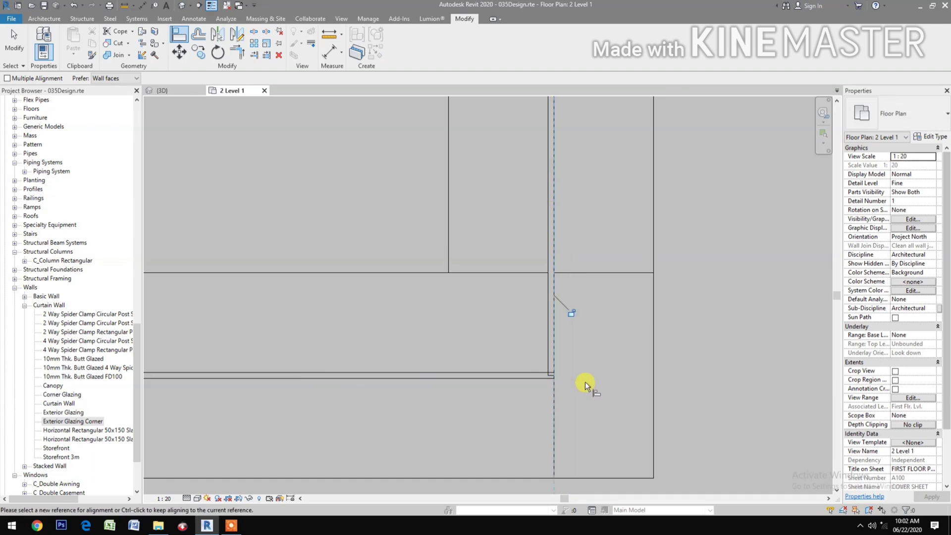
pyautogui.press('Escape')
pyautogui.press('Escape')
# Step: Pull the corner end of the vertical curtain wall back slightly from the horizontal curtain wall
pyautogui.click(545, 347)
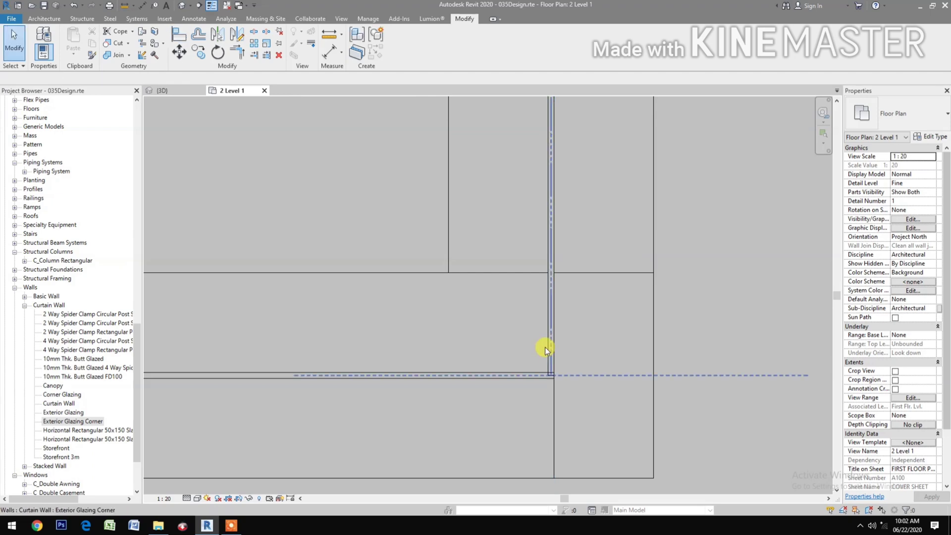
pyautogui.moveTo(551, 377); pyautogui.dragTo(573, 393)
pyautogui.press('Escape')
# Step: Align the corner end of the vertical curtain wall with the inner face of the horizontal glass panel
pyautogui.scroll(1, 537, 370)
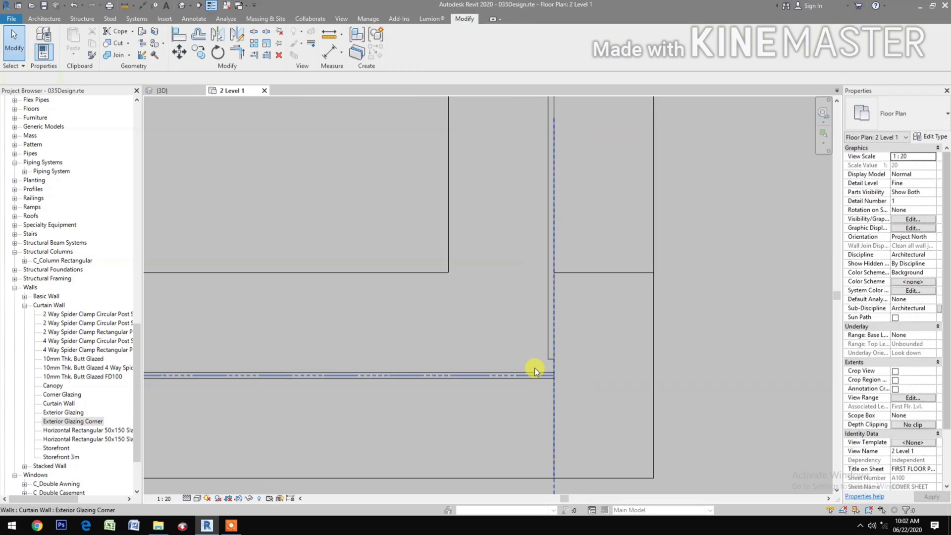
pyautogui.press('a')
pyautogui.press('l')
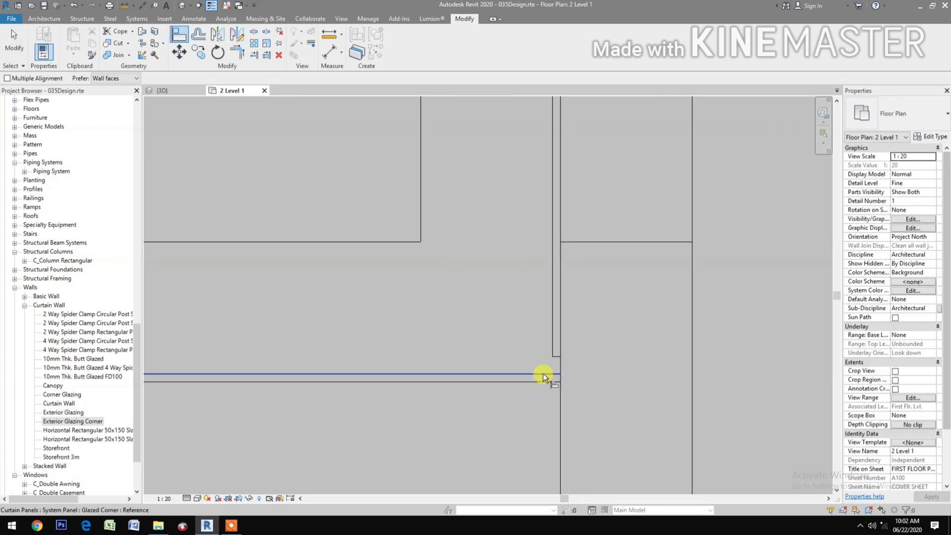
pyautogui.click(557, 361)
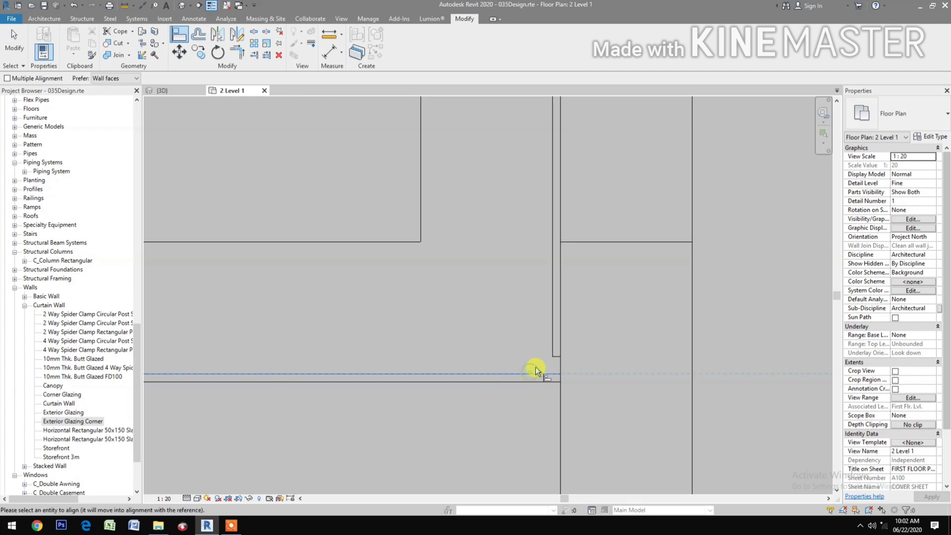
pyautogui.click(554, 358)
pyautogui.click(516, 378)
pyautogui.scroll(-3, 528, 412)
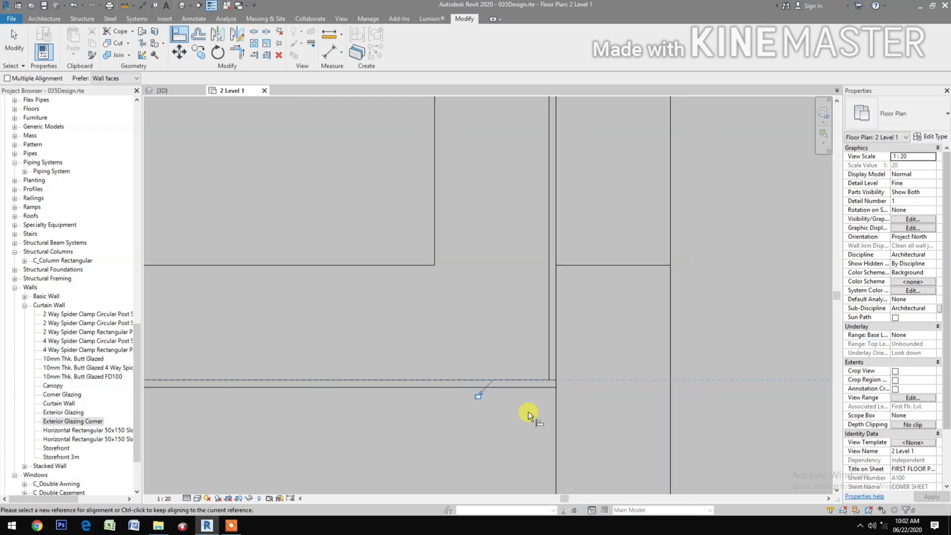
pyautogui.press('Escape')
pyautogui.press('Escape')
# Step: Examine the corner window in the plan and in the 3D view
pyautogui.scroll(-3, 585, 416)
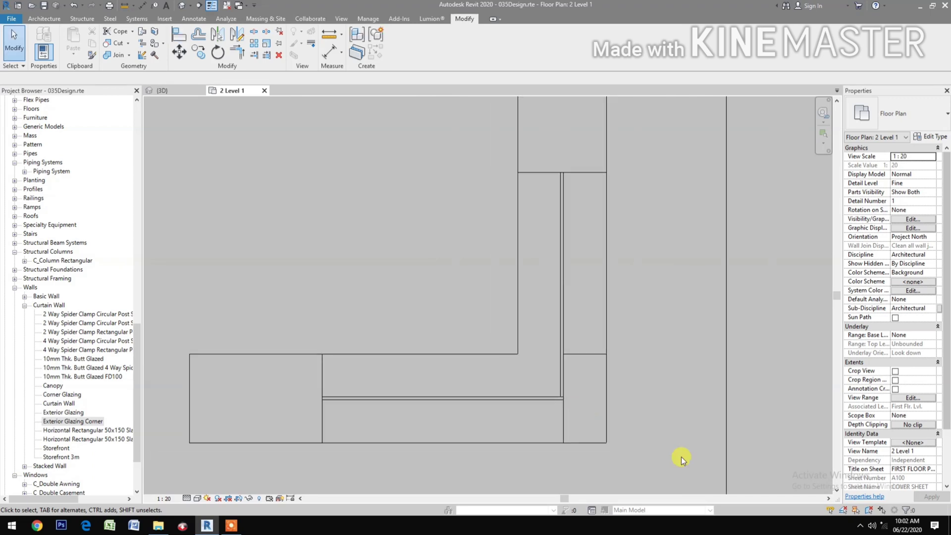
pyautogui.click(192, 91)
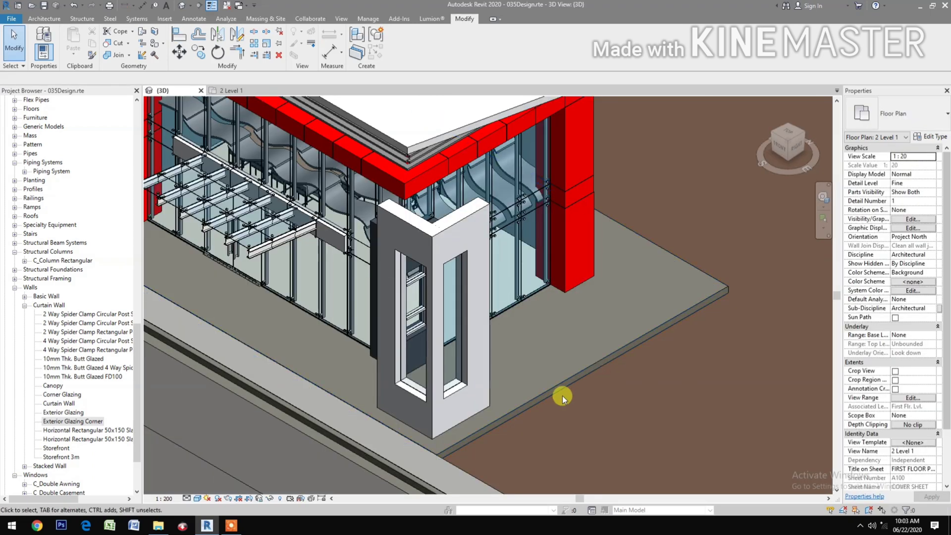
pyautogui.moveTo(493, 438); pyautogui.dragTo(542, 429, button='middle')
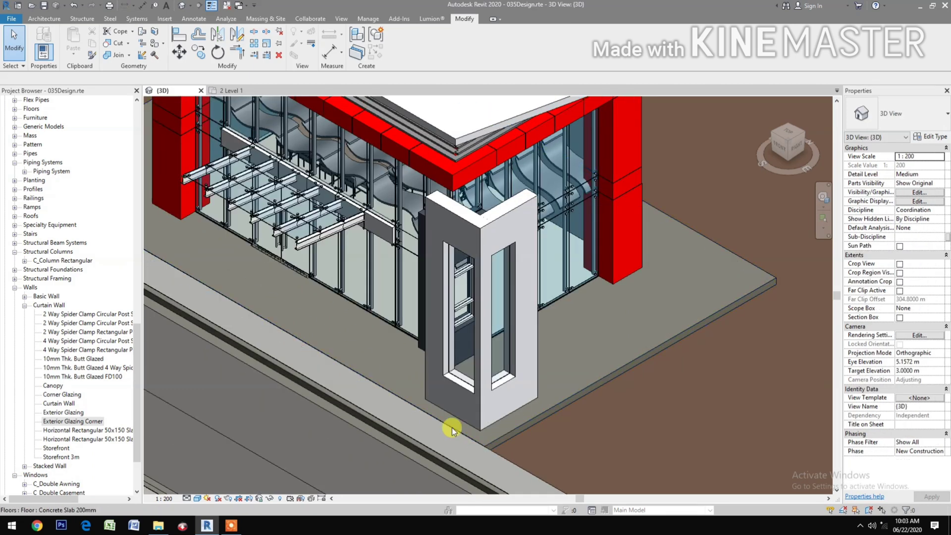
# Step: Edit the front-facing 400mm white wall's profile, tracing the top, inner side and bottom edges of its embedded curtain wall as sketch lines
pyautogui.click(423, 388)
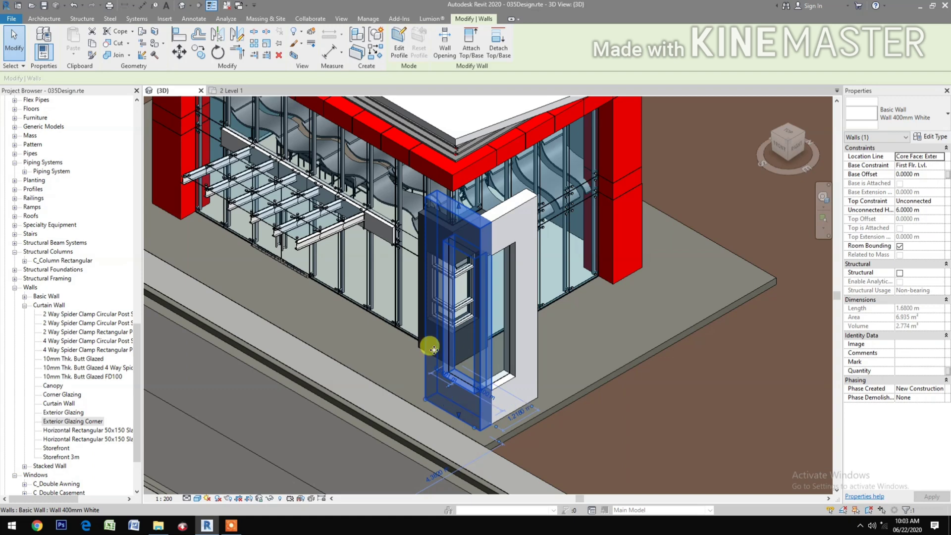
pyautogui.click(404, 53)
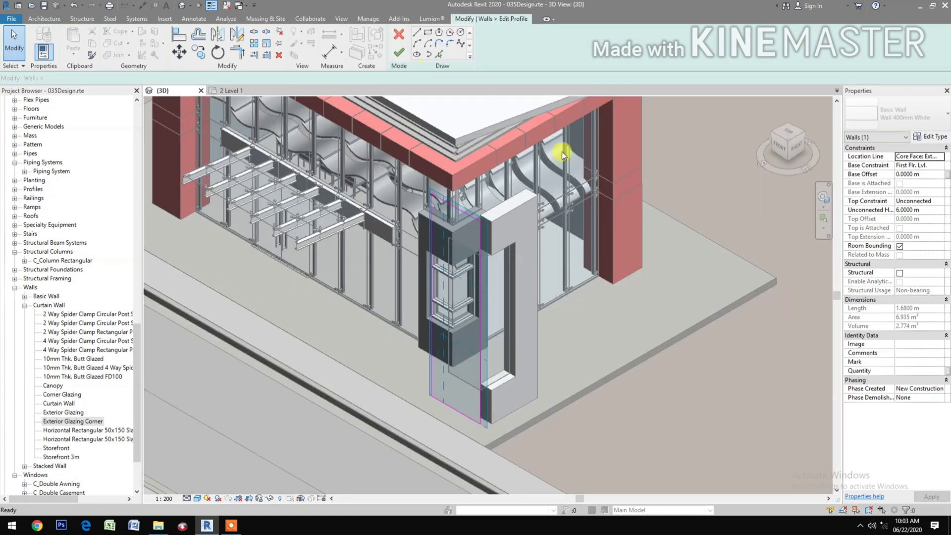
pyautogui.click(781, 149)
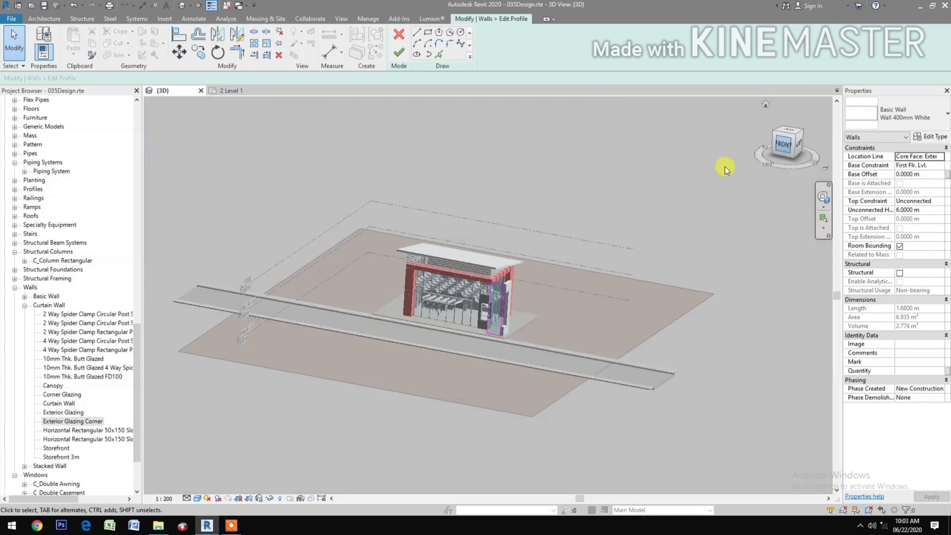
pyautogui.scroll(5, 519, 279)
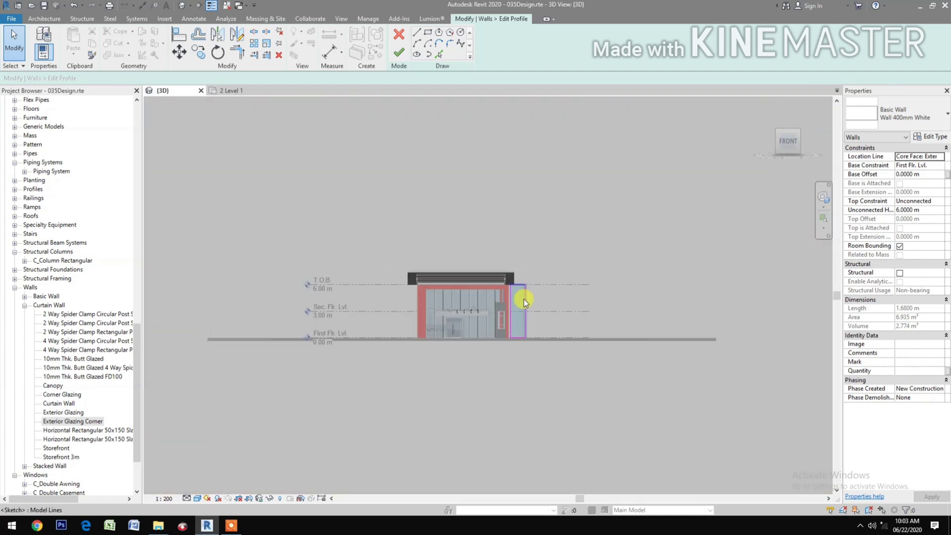
pyautogui.scroll(2, 520, 337)
pyautogui.scroll(2, 556, 353)
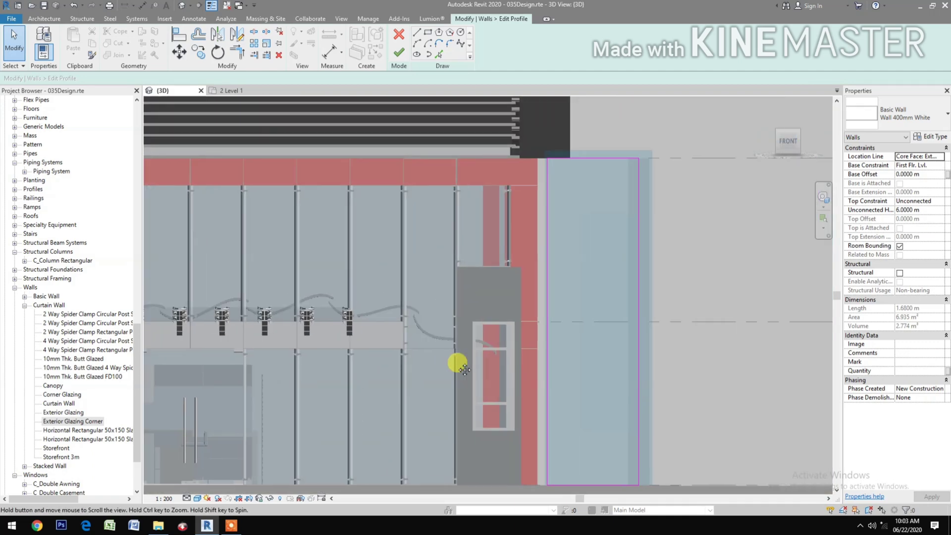
pyautogui.click(438, 56)
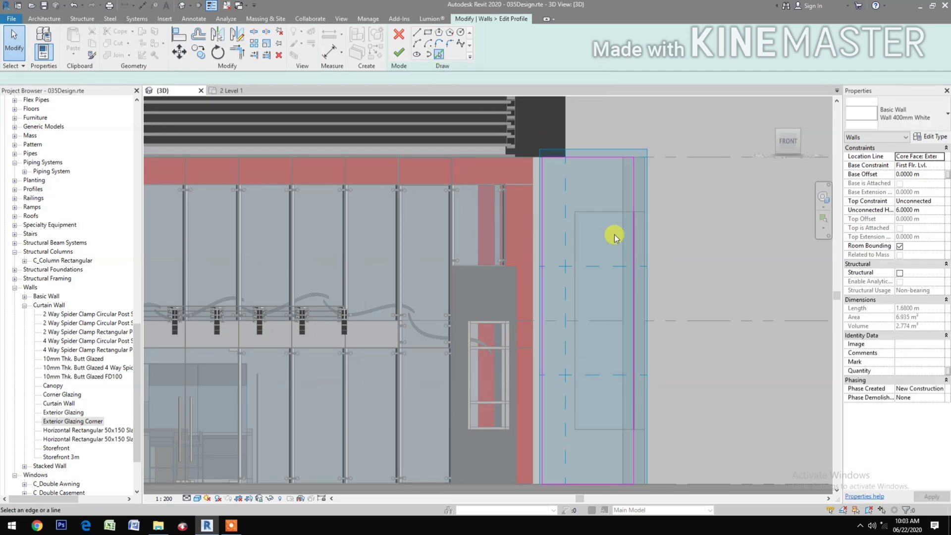
pyautogui.click(596, 213)
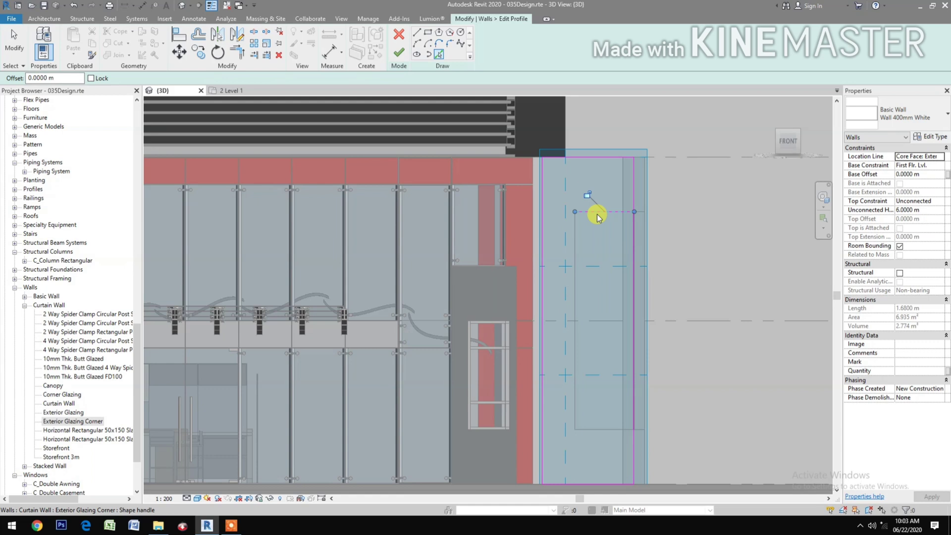
pyautogui.click(578, 248)
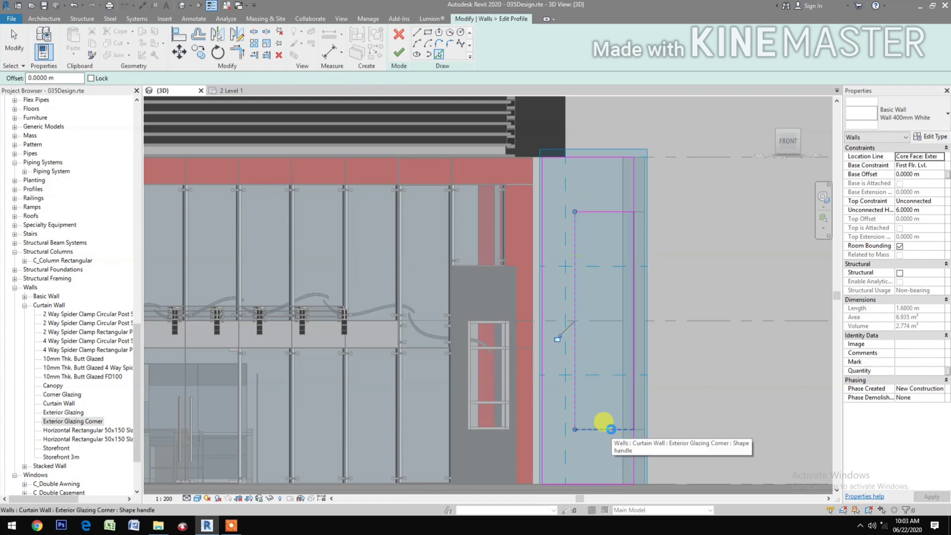
pyautogui.click(611, 429)
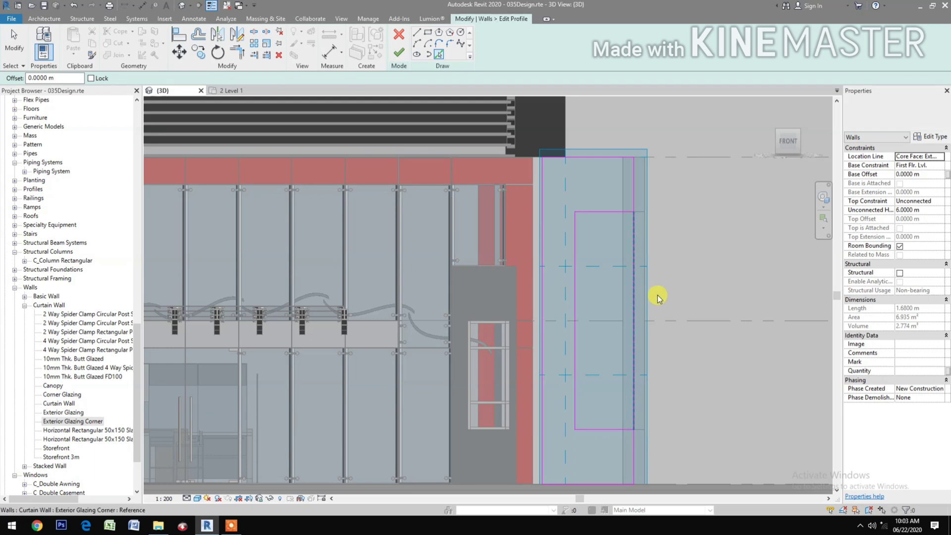
pyautogui.press('Escape')
pyautogui.press('Escape')
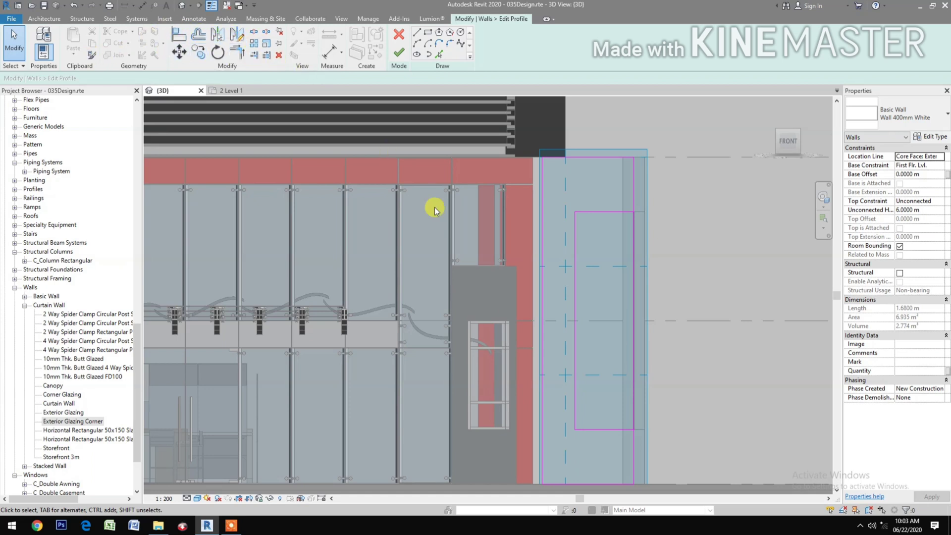
# Step: Split the profile's corner edge between the top and bottom lines of the traced opening
pyautogui.press('s')
pyautogui.press('l')
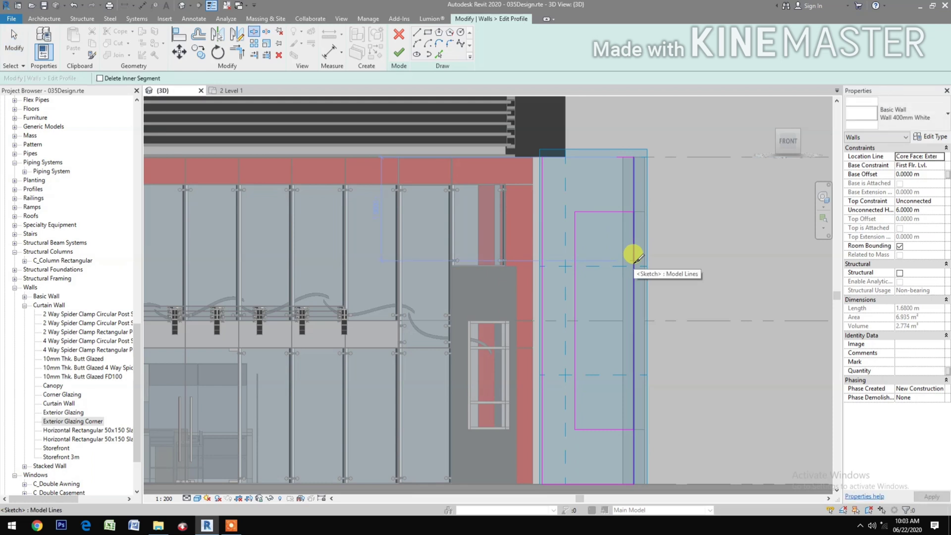
pyautogui.click(634, 260)
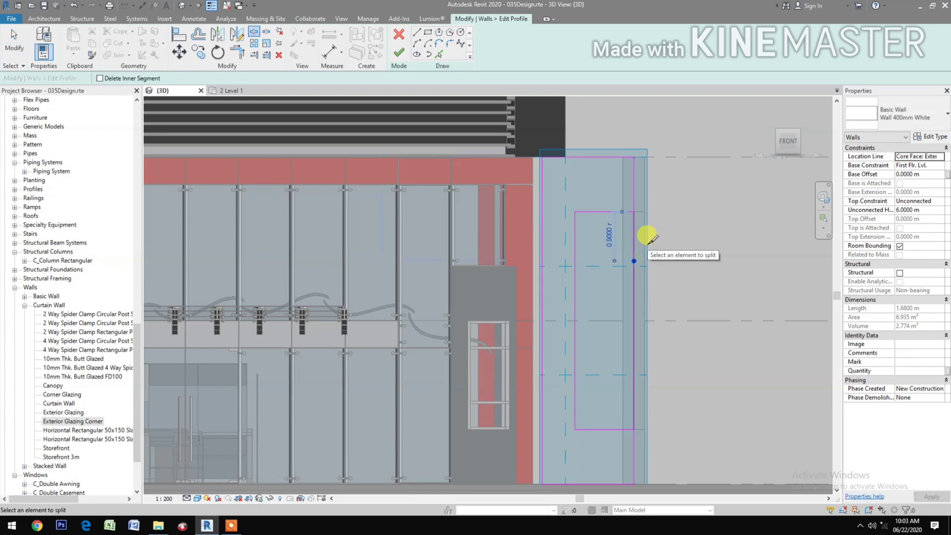
# Step: Trim the corner edge segments to the opening's top and bottom lines and finish the wall profile
pyautogui.press('t')
pyautogui.press('r')
pyautogui.click(617, 212)
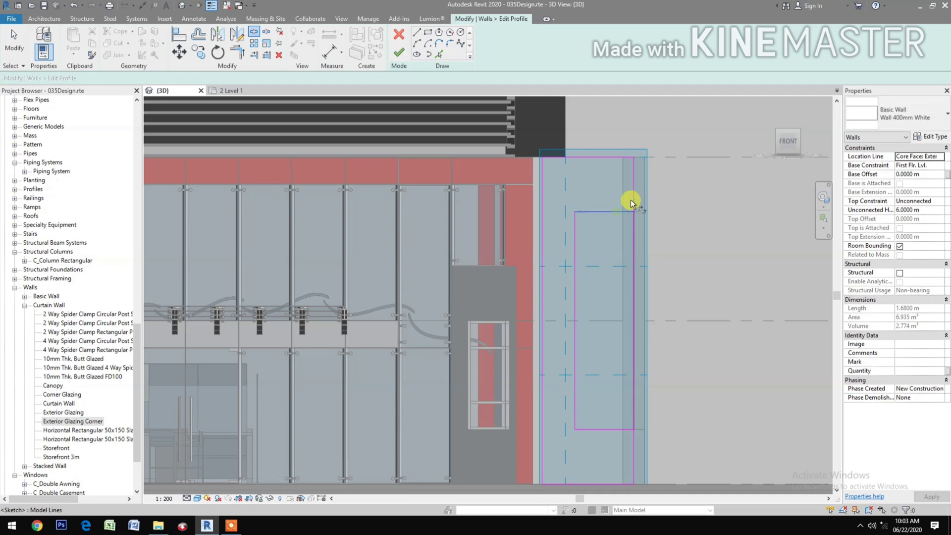
pyautogui.click(632, 198)
pyautogui.click(616, 430)
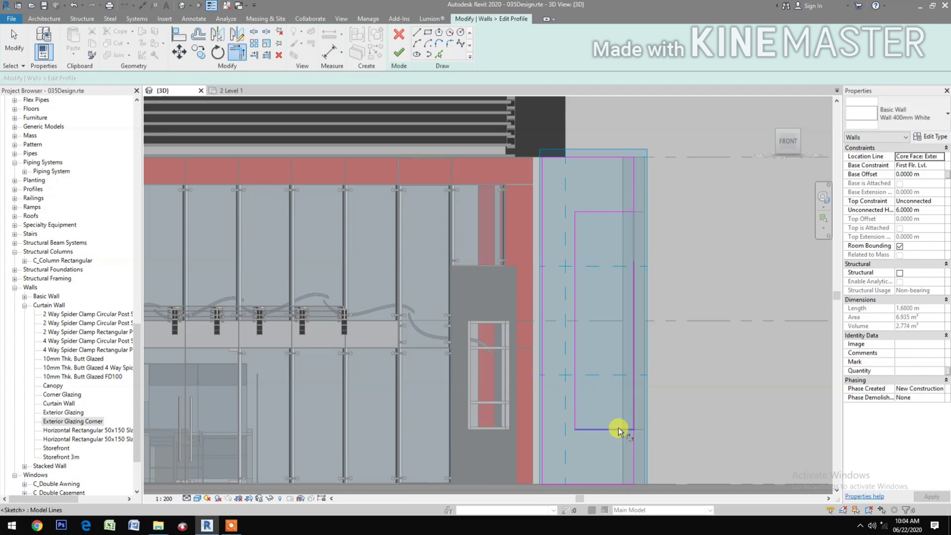
pyautogui.click(632, 441)
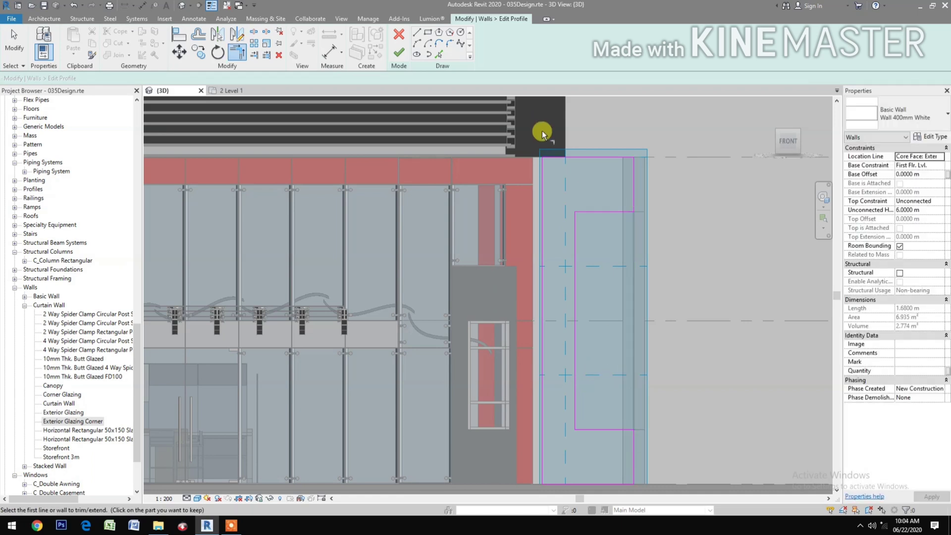
pyautogui.press('Escape')
pyautogui.click(399, 52)
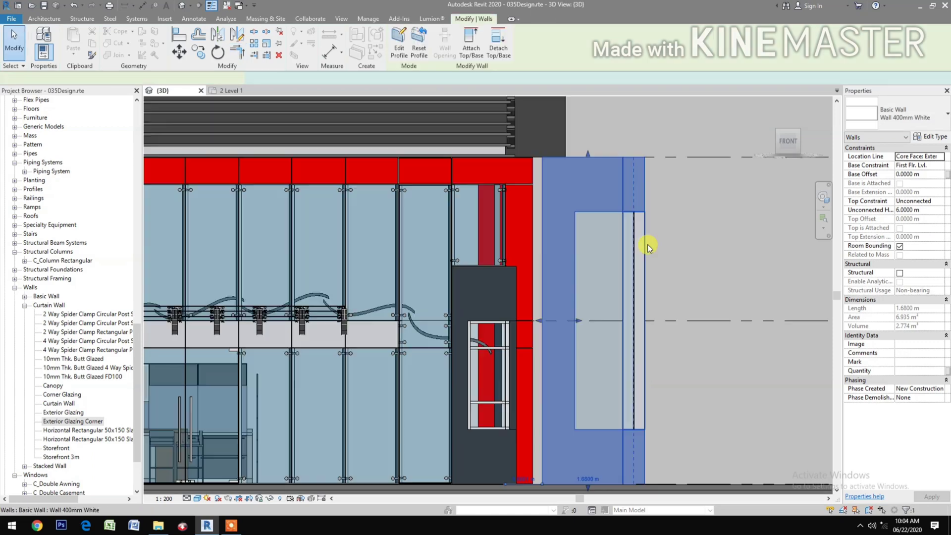
pyautogui.click(801, 132)
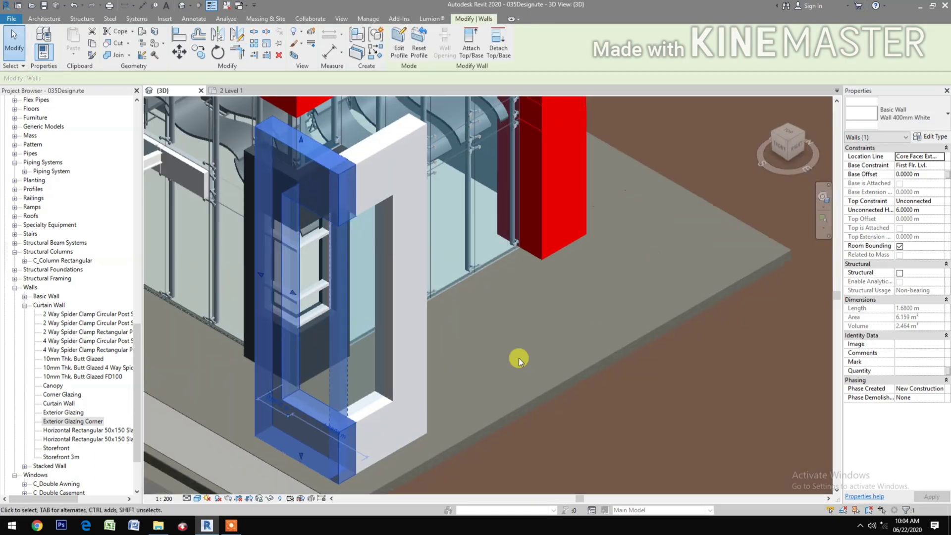
pyautogui.scroll(3, 516, 362)
pyautogui.click(580, 452)
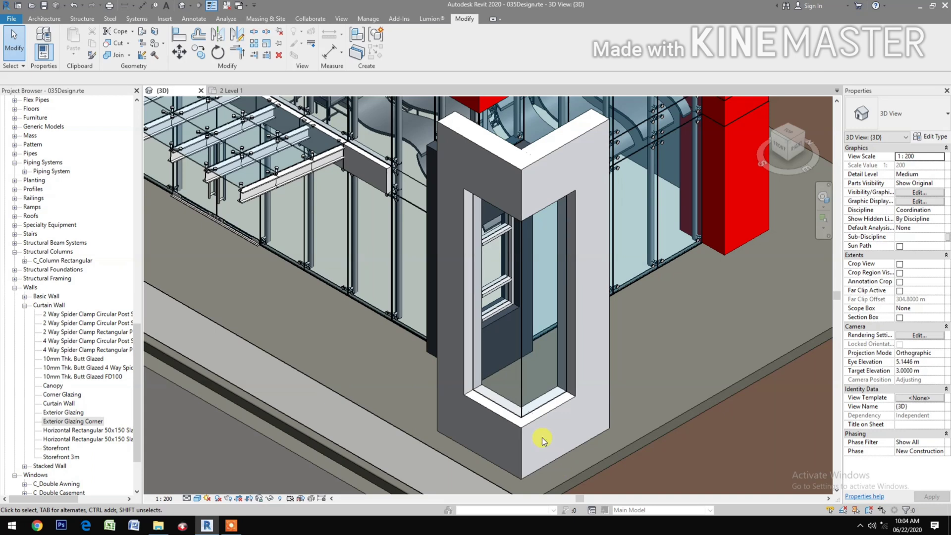
# Step: Place 50 x 150mm rectangular mullions along the bottom edges and outer vertical edges of both corner curtain walls
pyautogui.click(44, 19)
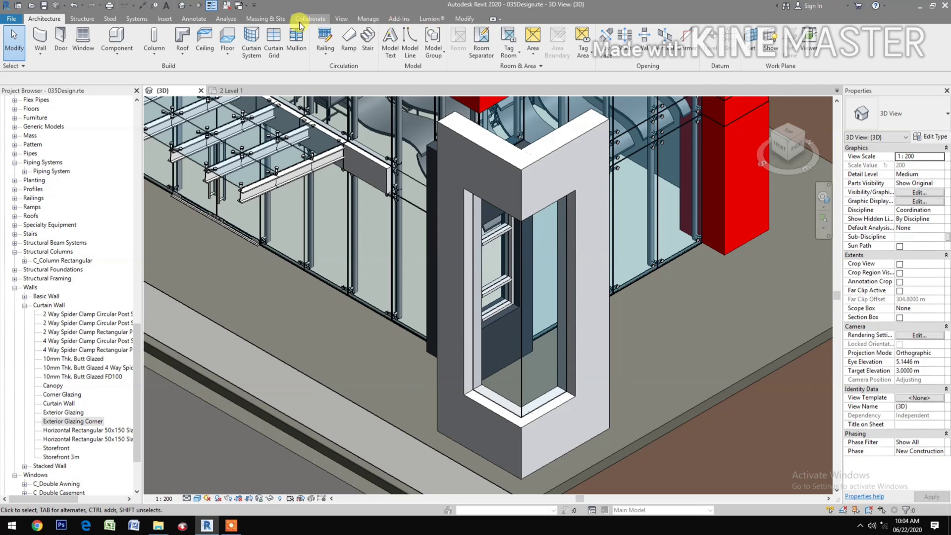
pyautogui.click(296, 43)
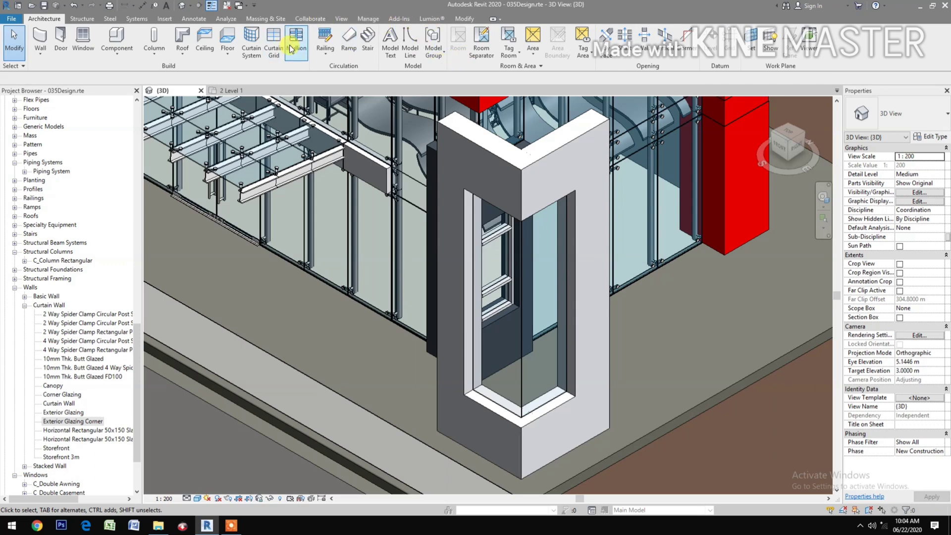
pyautogui.click(292, 48)
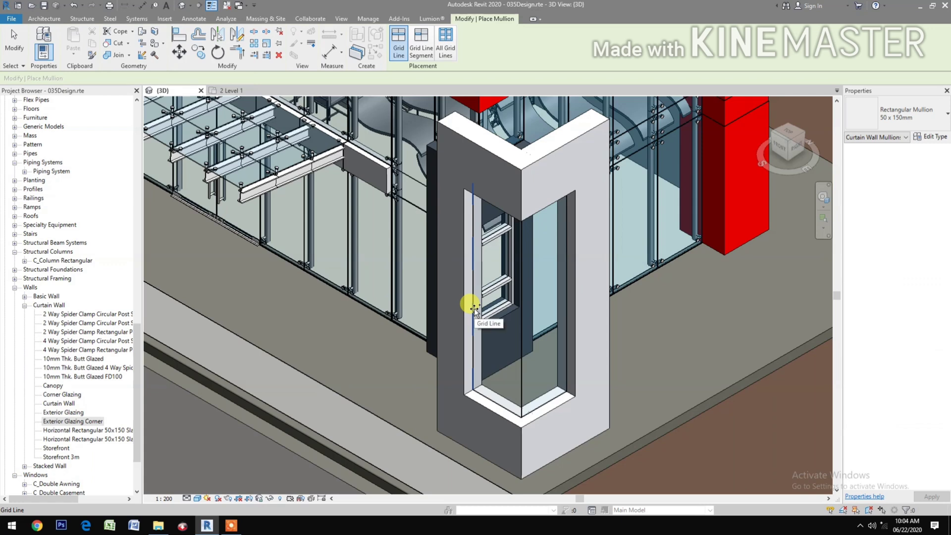
pyautogui.click(474, 308)
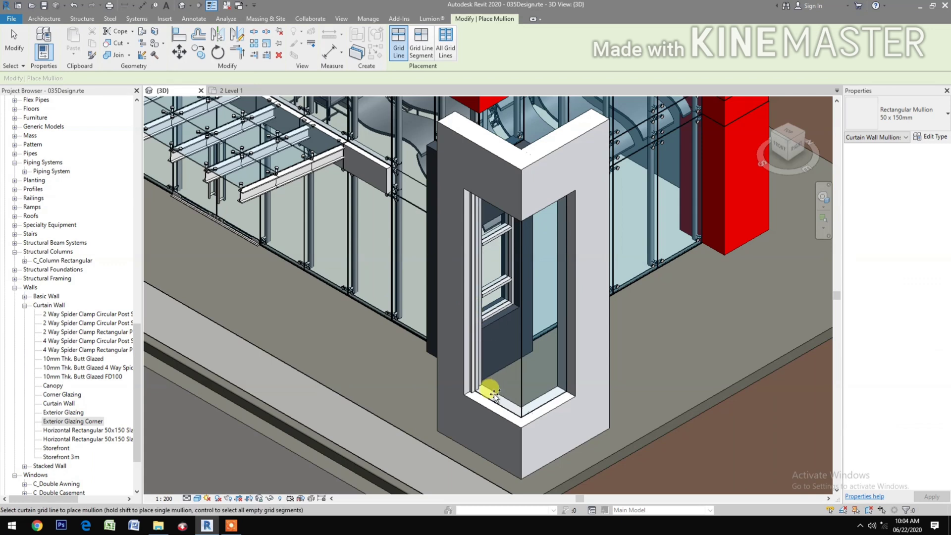
pyautogui.click(498, 407)
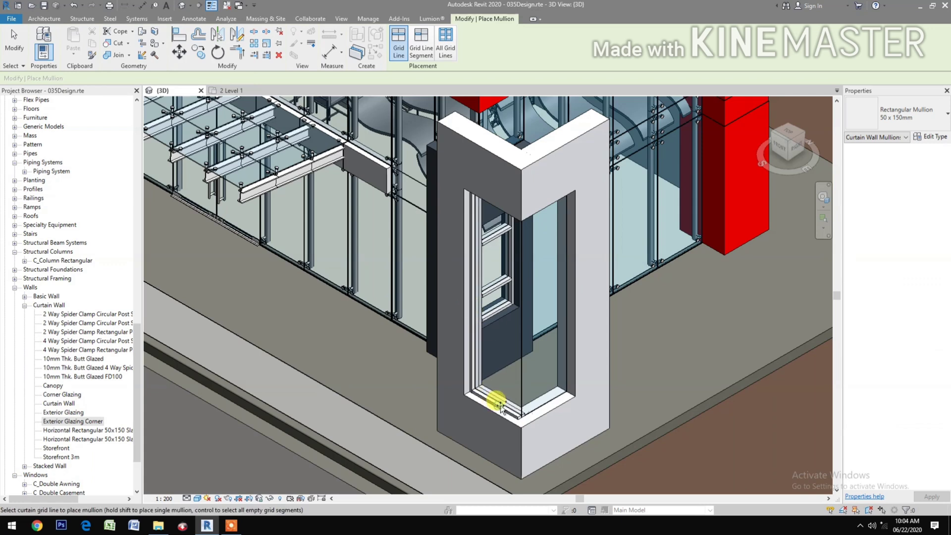
pyautogui.click(540, 409)
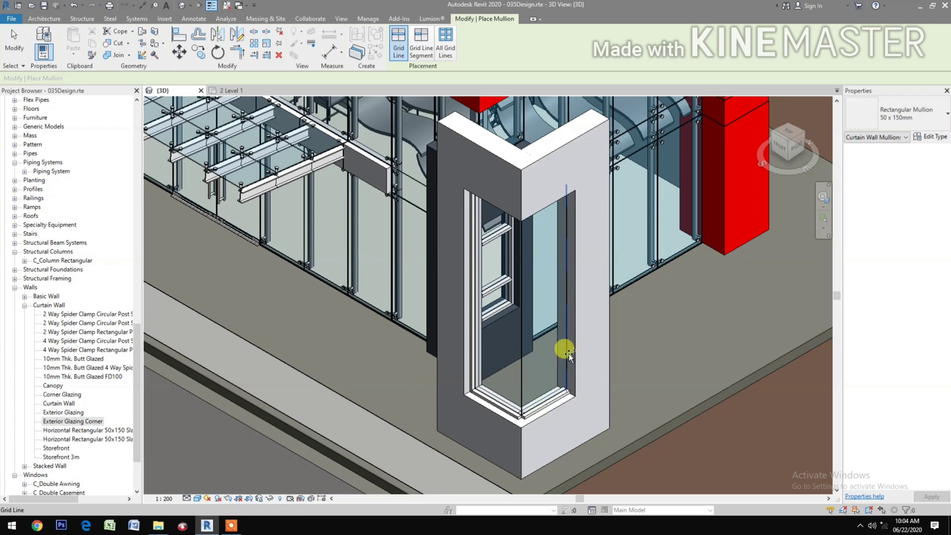
pyautogui.click(568, 353)
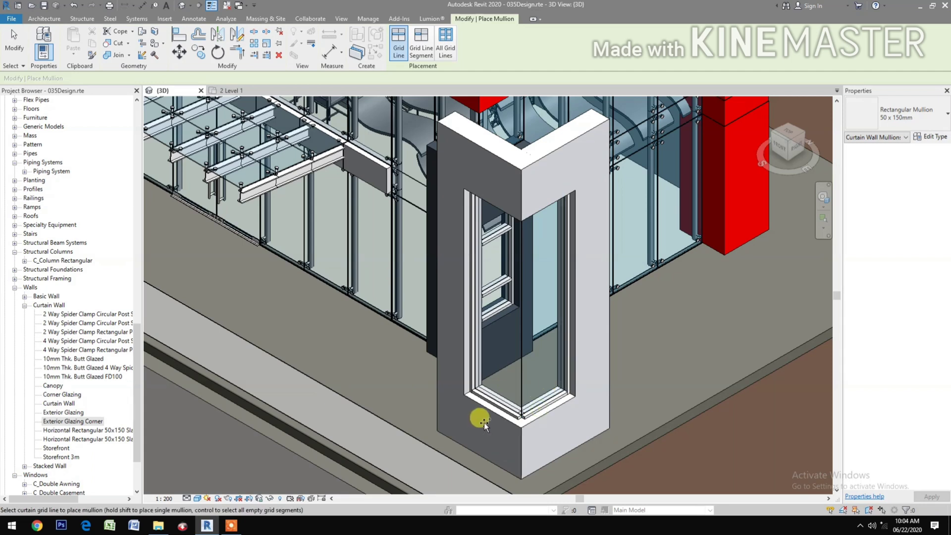
# Step: Add a horizontal curtain grid line across each corner curtain wall, 1 m above its bottom edge
pyautogui.click(44, 18)
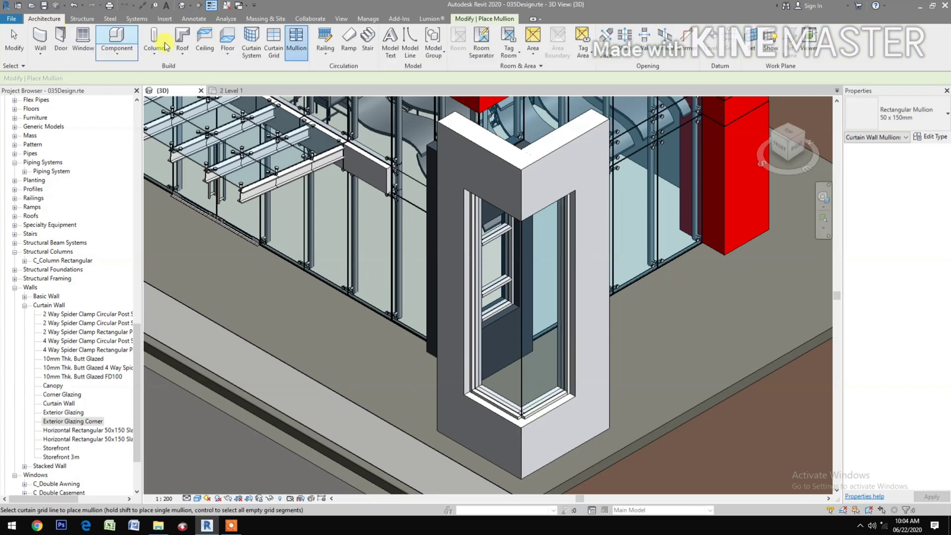
pyautogui.click(273, 48)
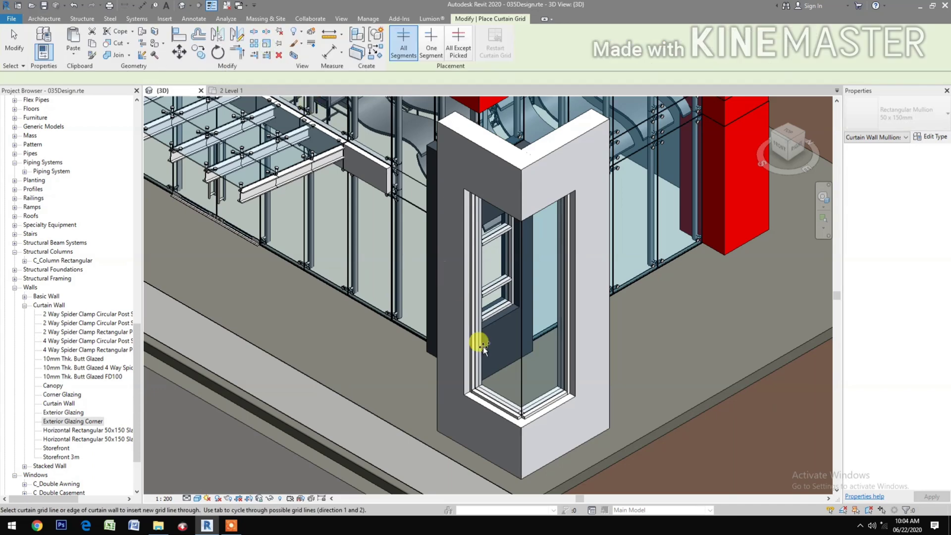
pyautogui.click(519, 350)
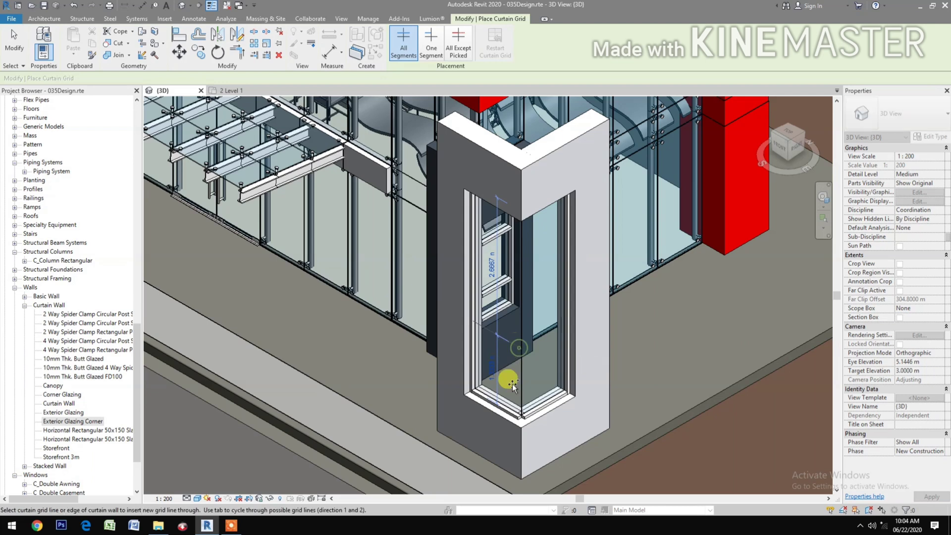
pyautogui.click(489, 371)
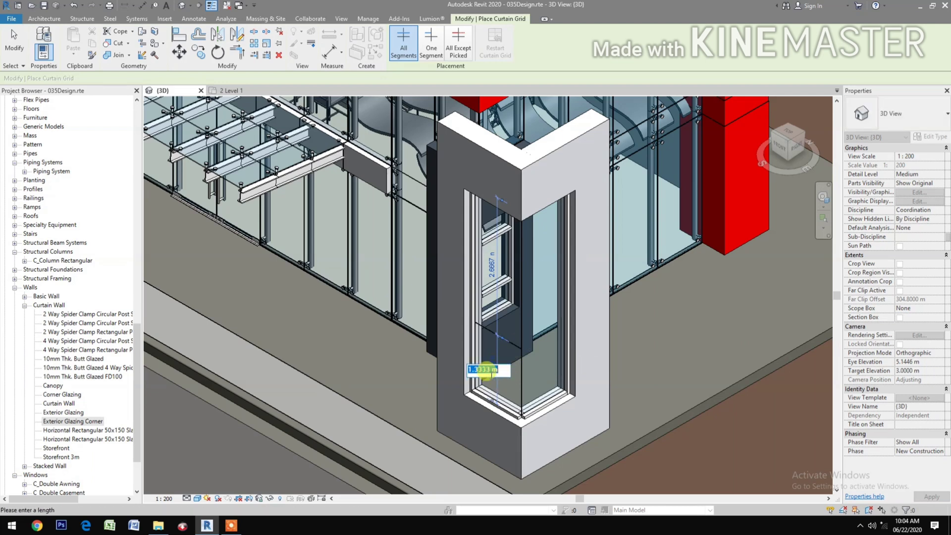
pyautogui.write('1')
pyautogui.press('Return')
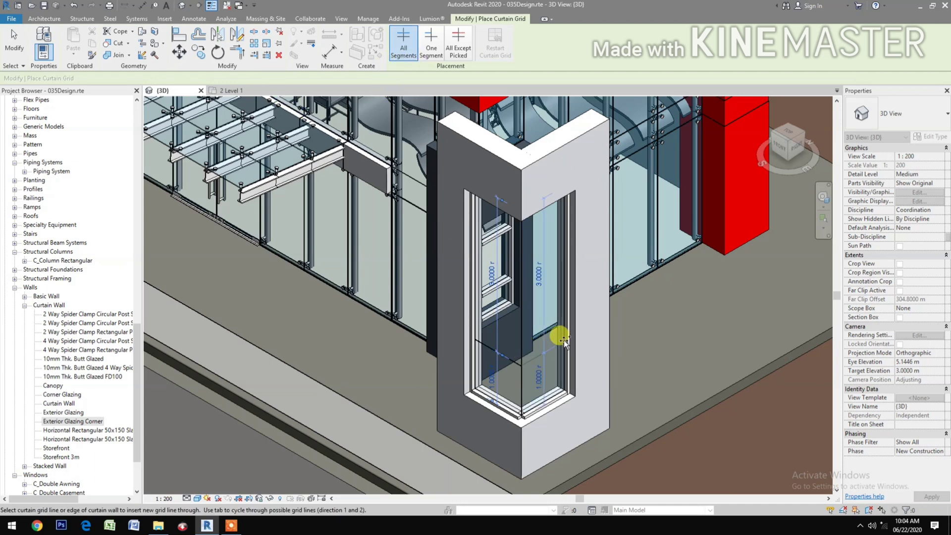
pyautogui.scroll(3, 560, 426)
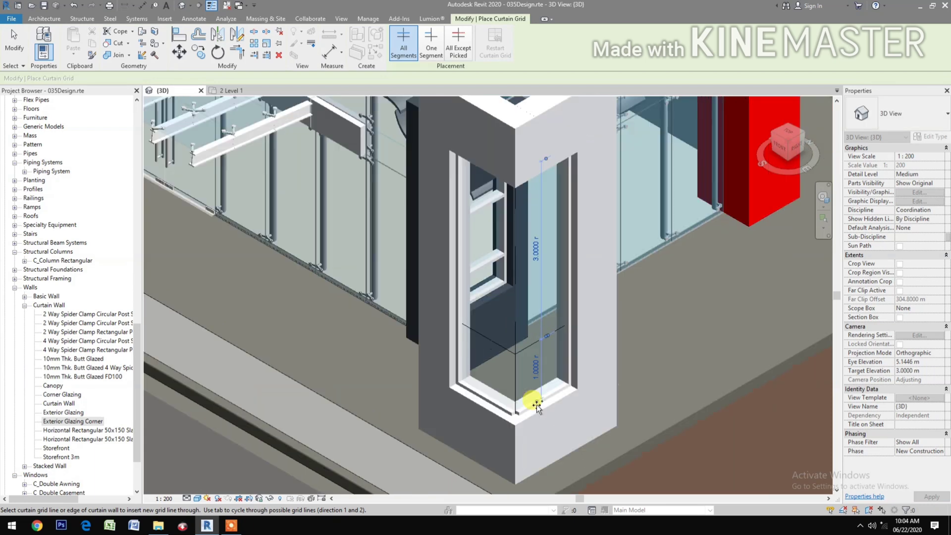
pyautogui.click(522, 433)
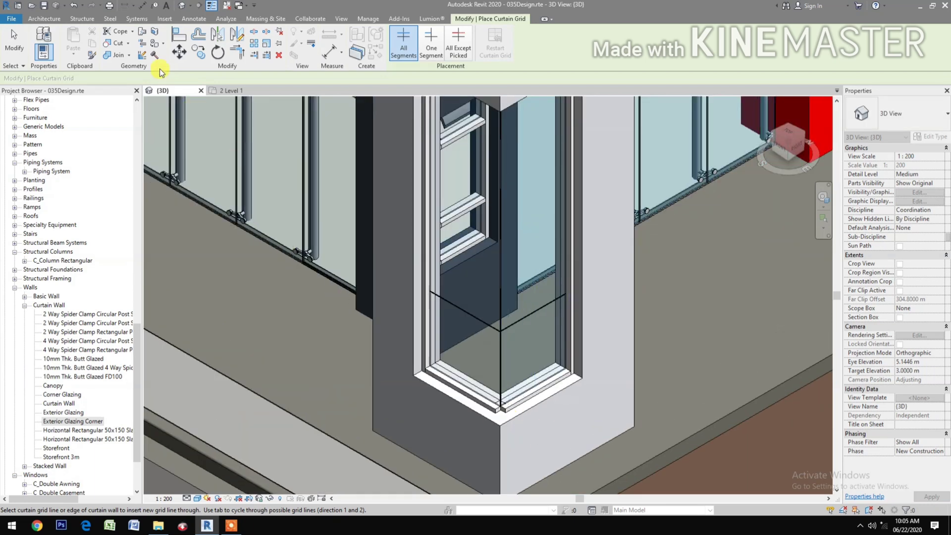
# Step: Place 50 x 150mm rectangular mullions on the horizontal grid lines of both corner curtain walls
pyautogui.click(58, 20)
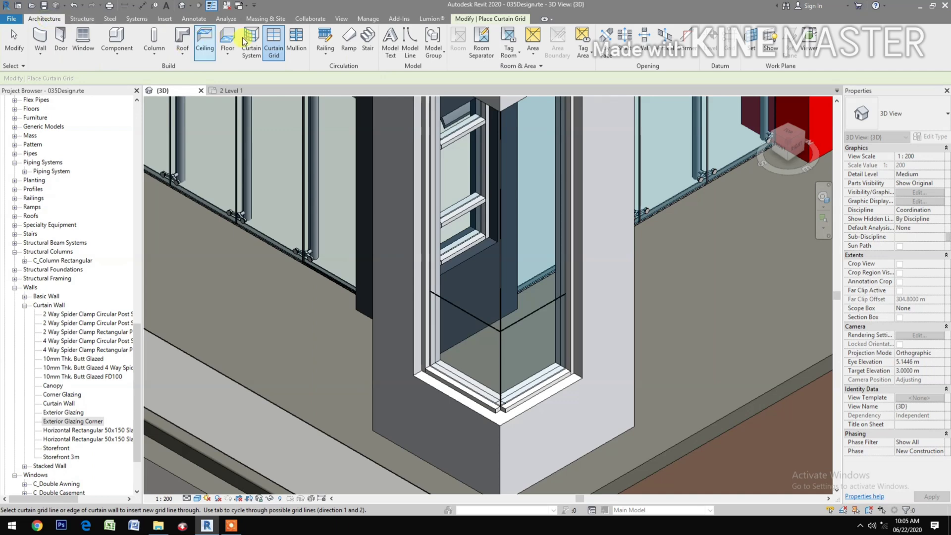
pyautogui.click(299, 38)
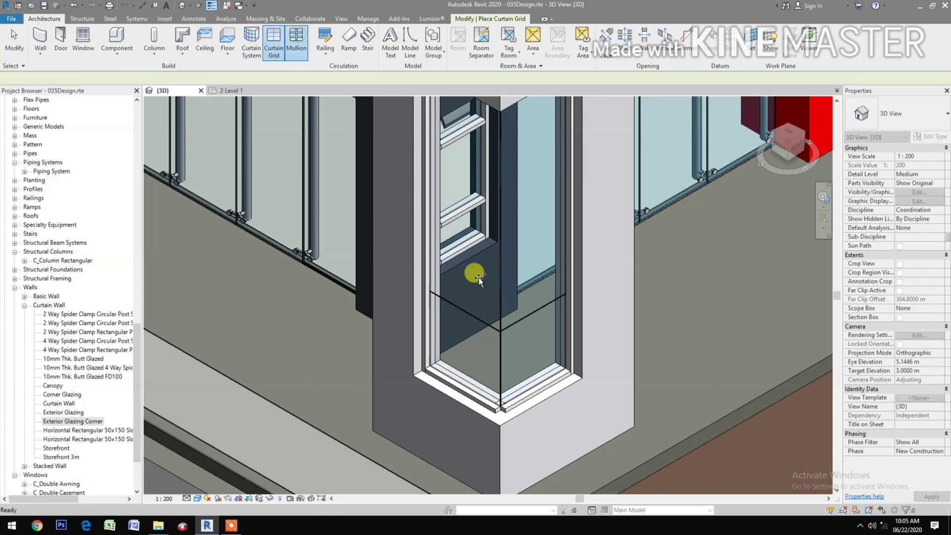
pyautogui.click(471, 313)
pyautogui.click(527, 320)
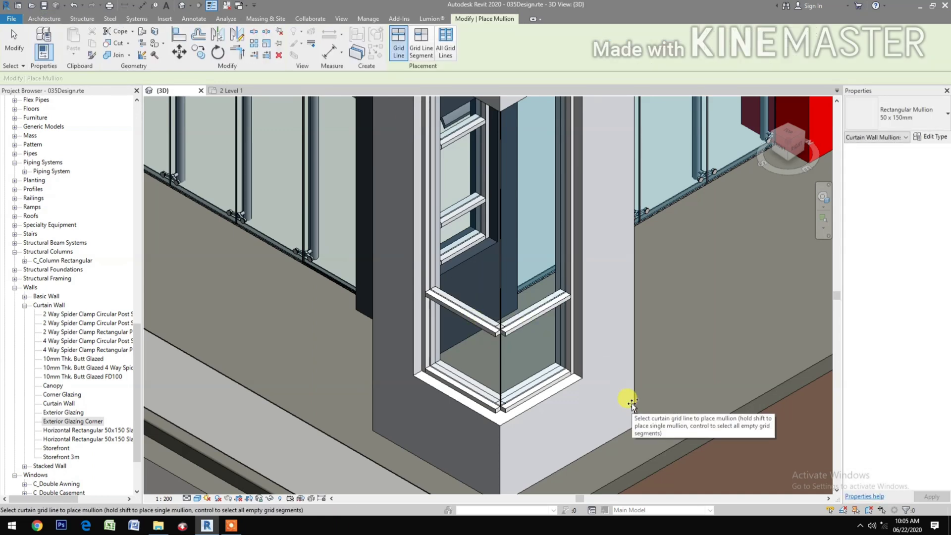
# Step: In the 2 Level 1 floor plan, draw a horizontal reference plane outward from the corner end of the vertical-running curtain wall's mullion
pyautogui.press('Escape')
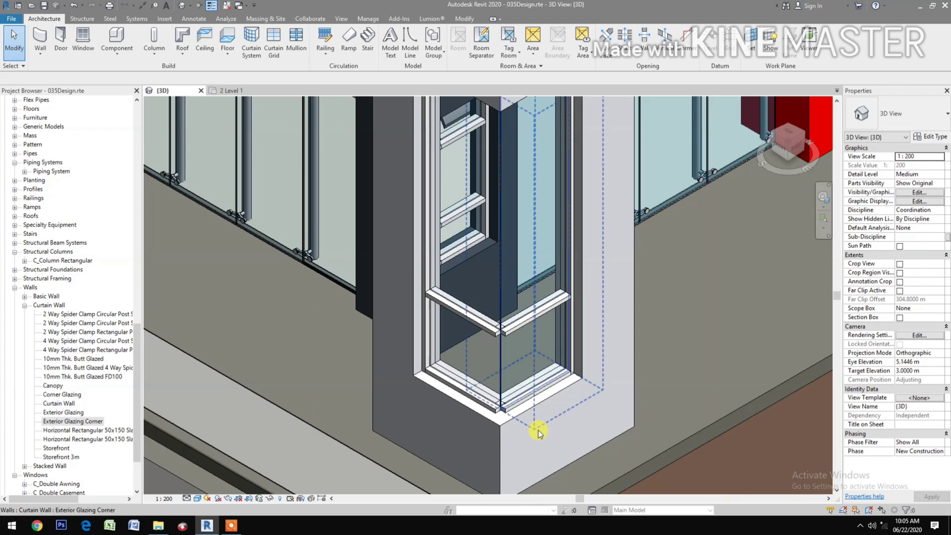
pyautogui.scroll(2, 505, 423)
pyautogui.scroll(2, 505, 424)
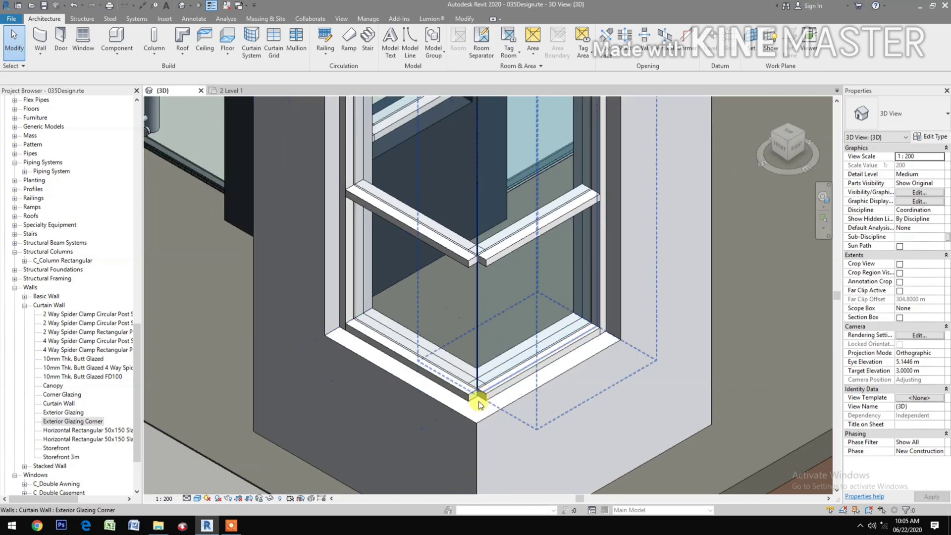
pyautogui.click(240, 93)
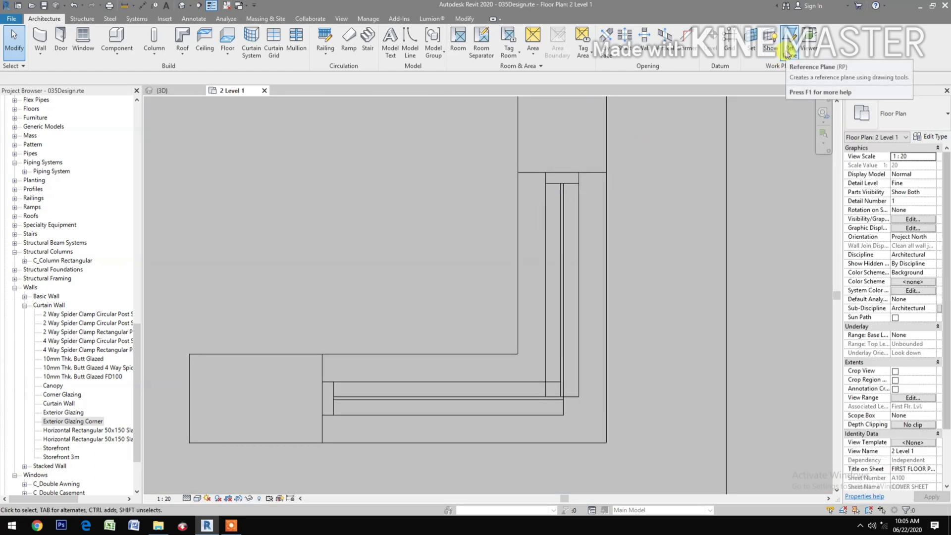
pyautogui.click(788, 53)
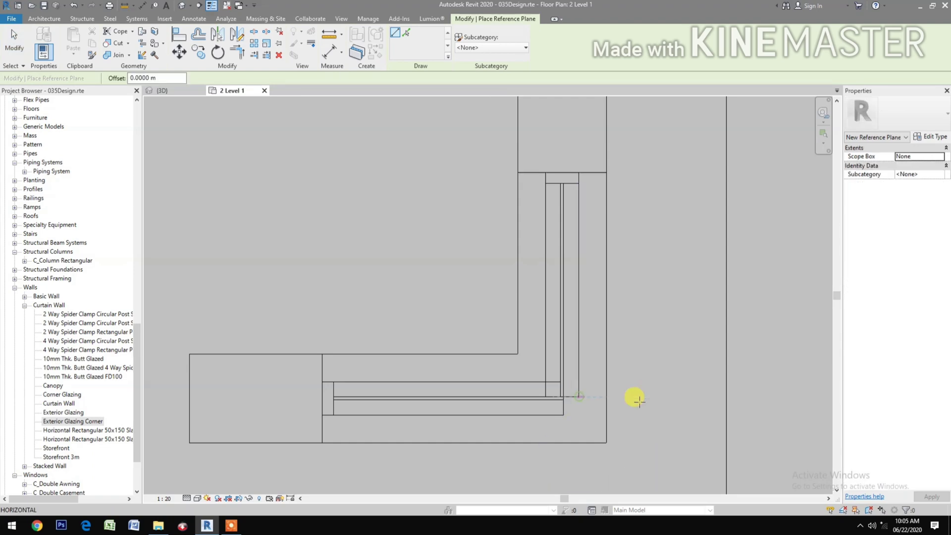
pyautogui.click(691, 396)
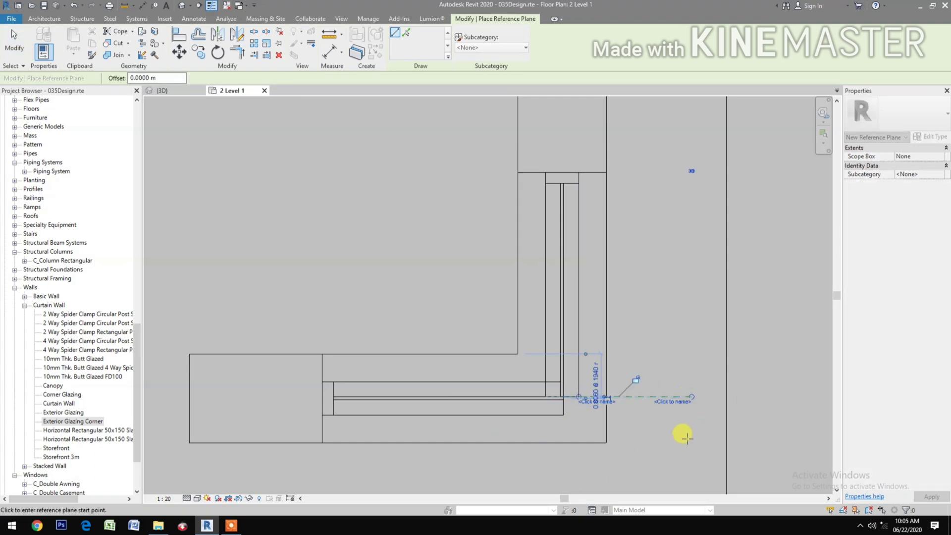
pyautogui.press('Escape')
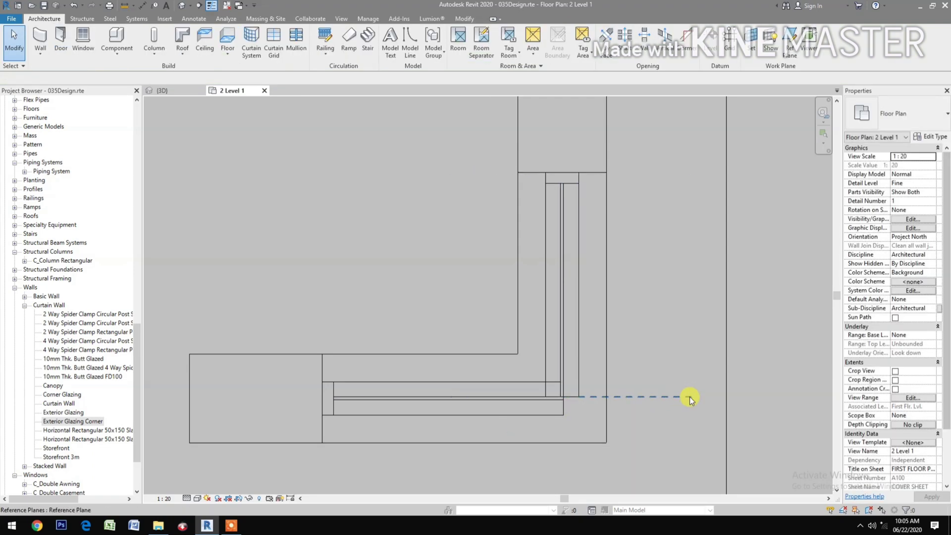
# Step: Name the new reference plane Corner
pyautogui.click(690, 397)
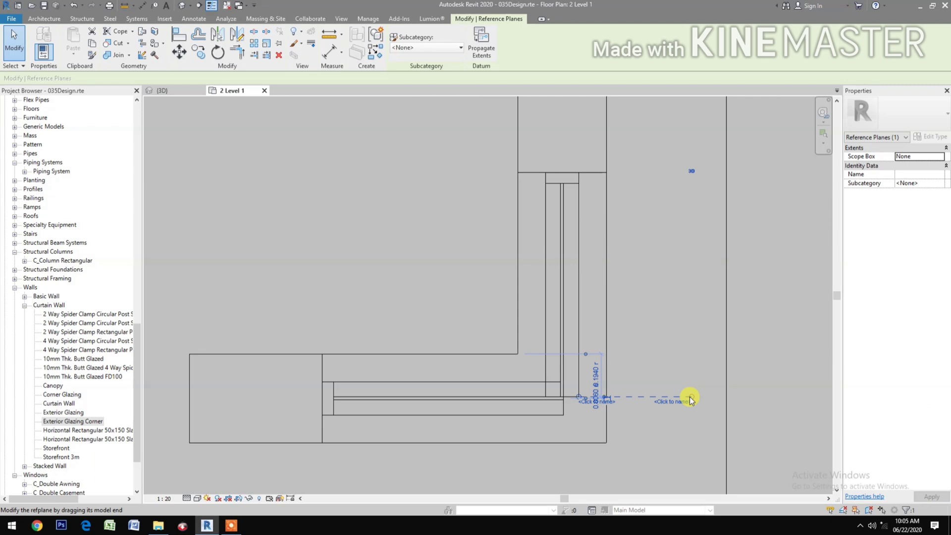
pyautogui.click(911, 174)
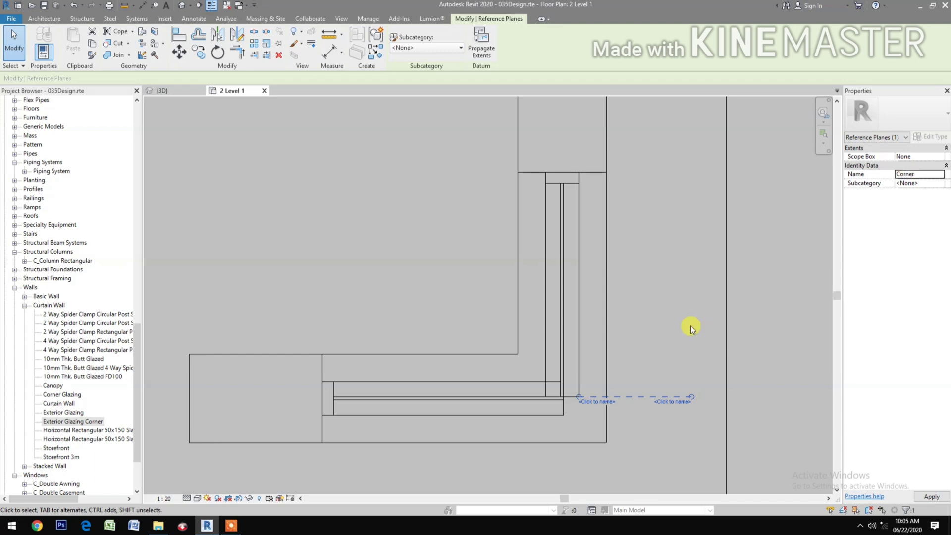
pyautogui.press('Return')
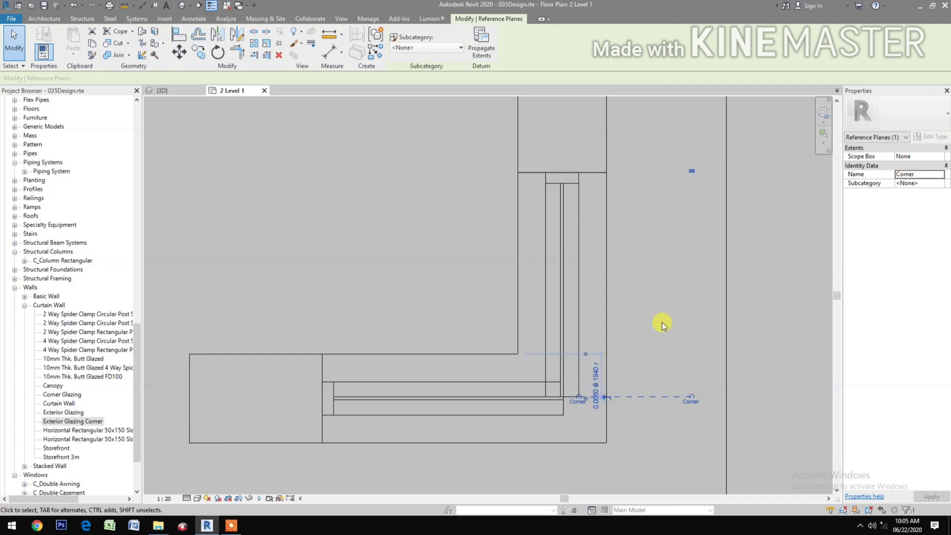
# Step: In the 3D view, start an in-place model in the Windows family category
pyautogui.click(182, 93)
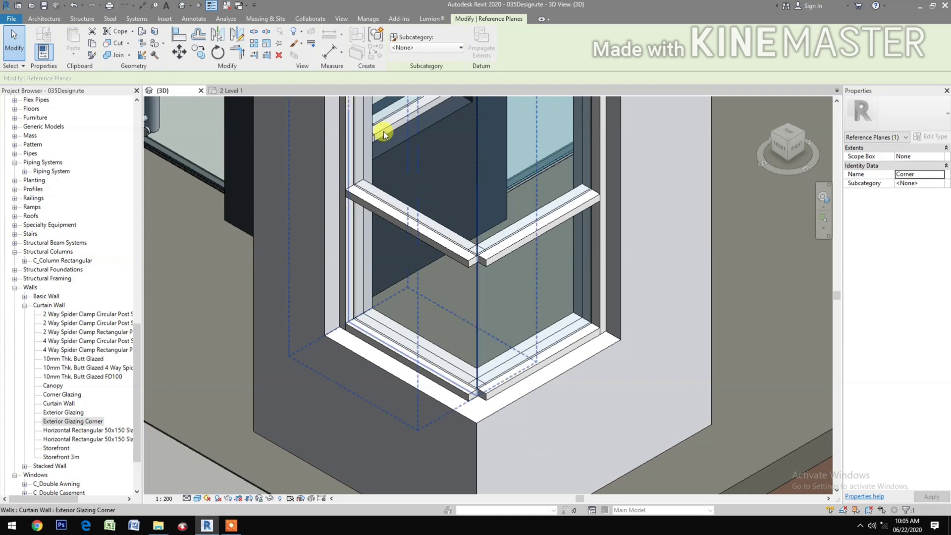
pyautogui.click(45, 19)
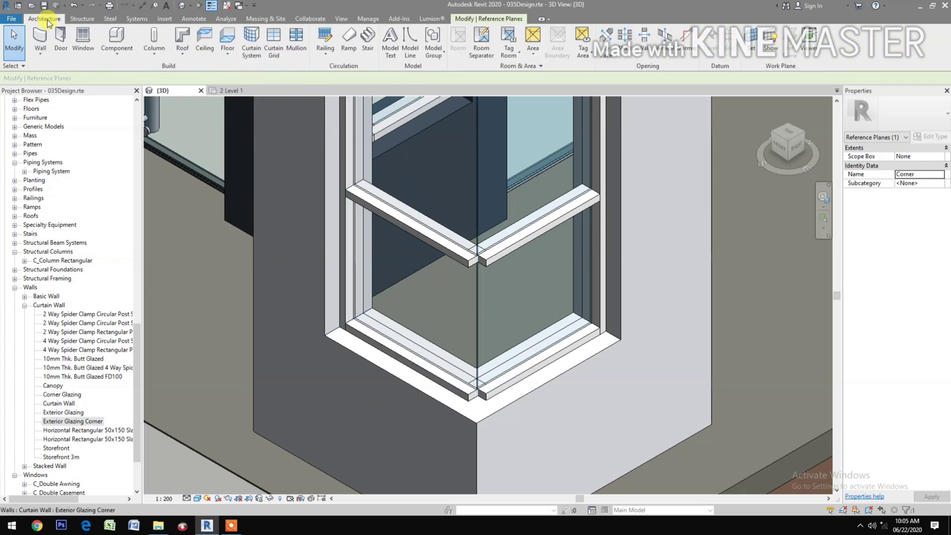
pyautogui.click(116, 53)
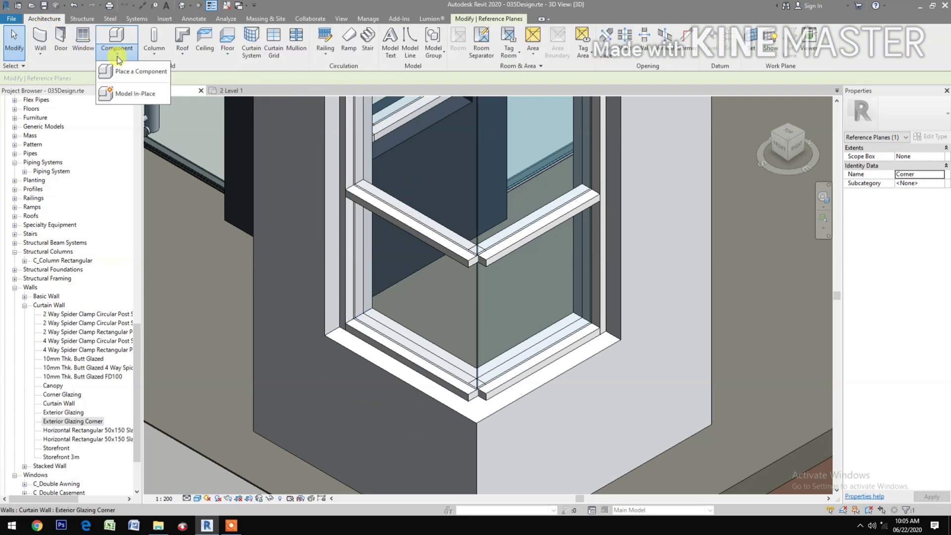
pyautogui.click(154, 101)
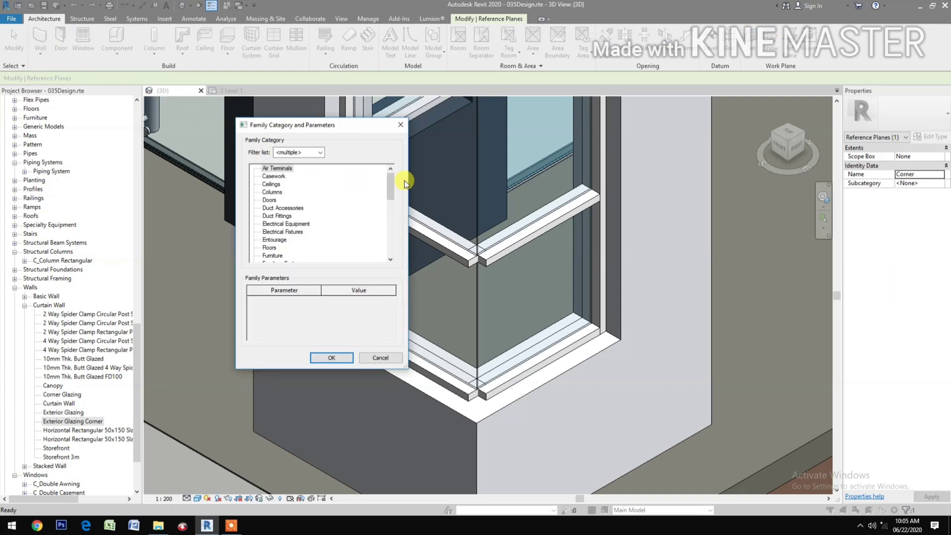
pyautogui.moveTo(392, 190); pyautogui.dragTo(280, 260)
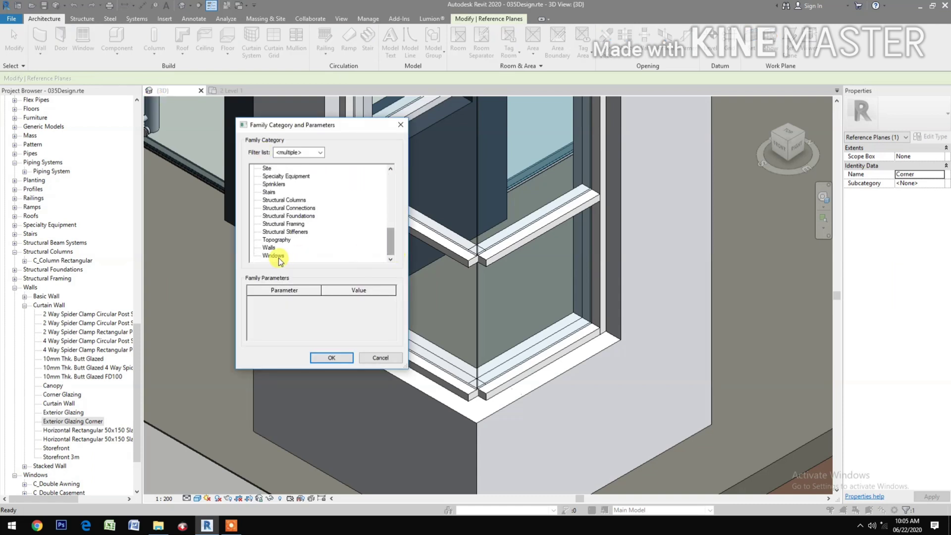
pyautogui.click(337, 358)
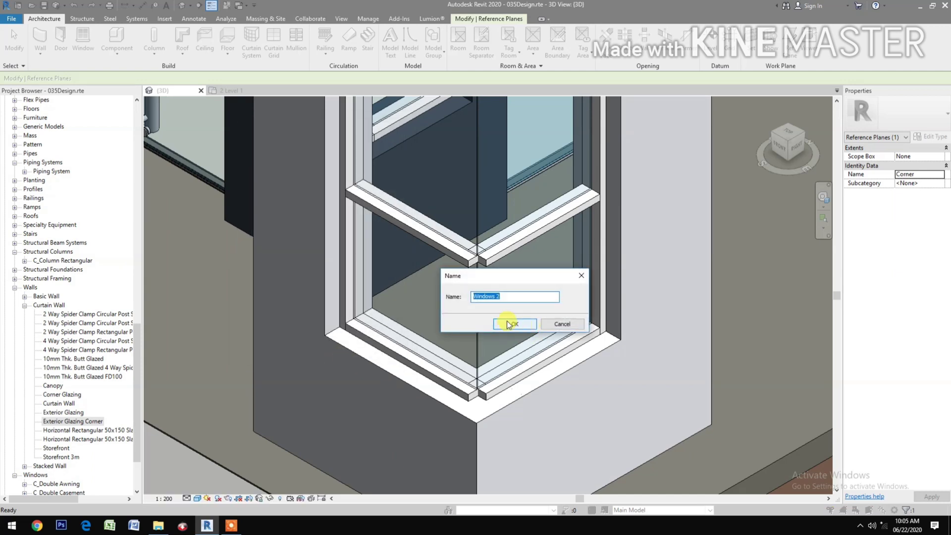
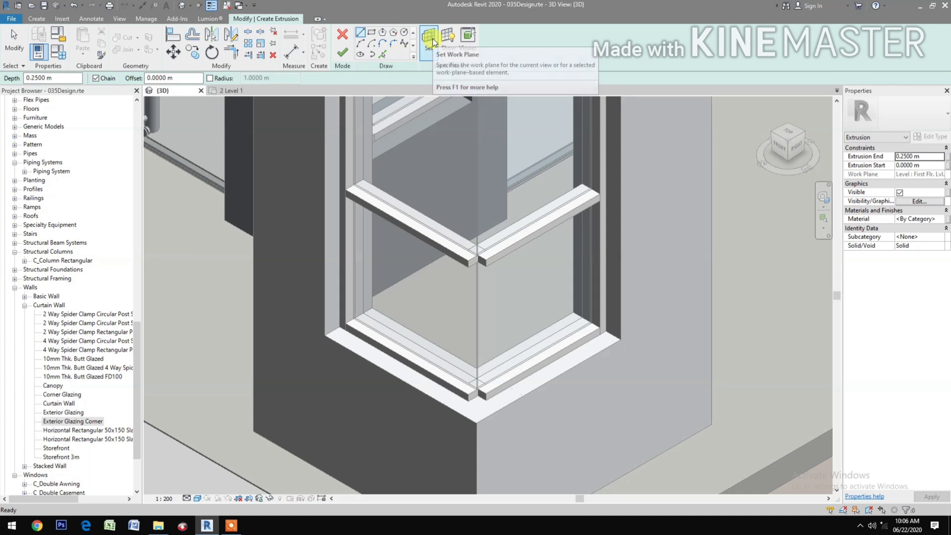
# Step: Set the extrusion's work plane to Reference Plane : Corner
pyautogui.click(431, 42)
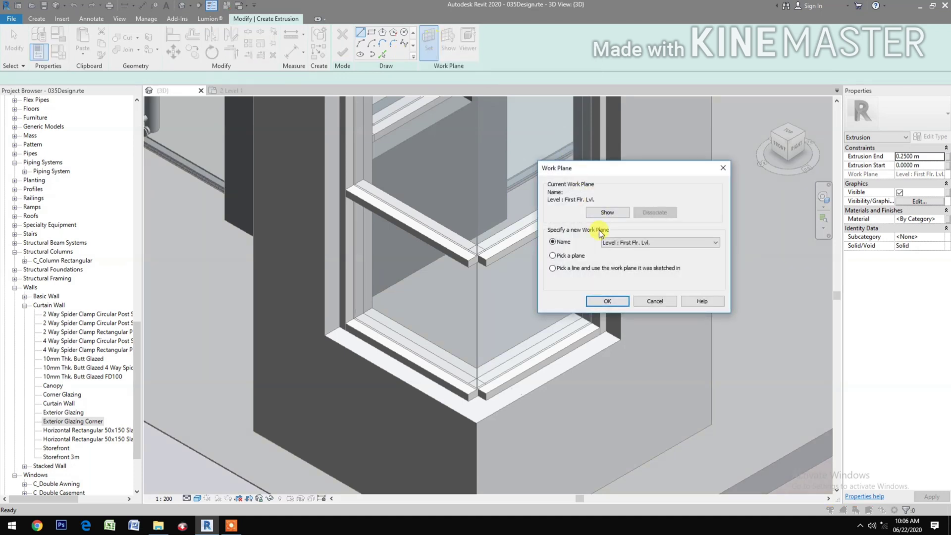
pyautogui.click(631, 243)
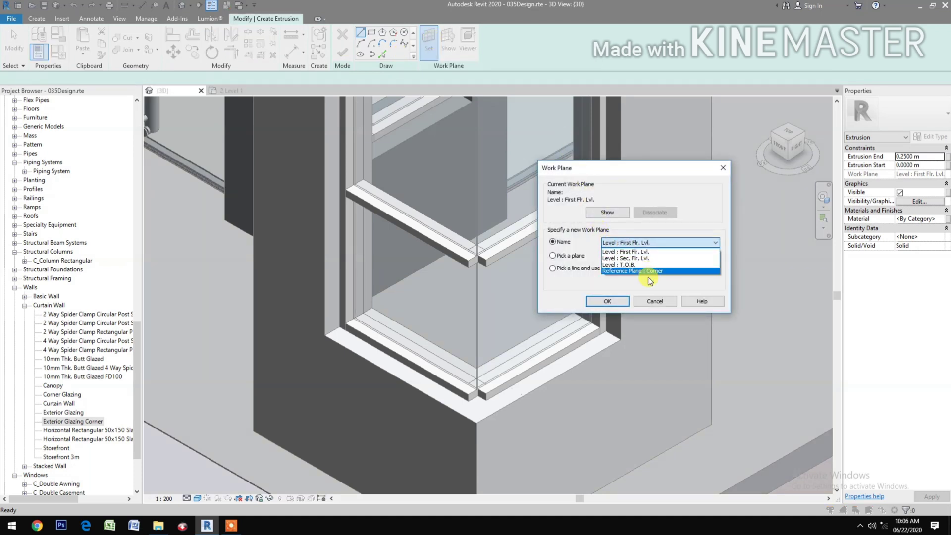
pyautogui.click(651, 271)
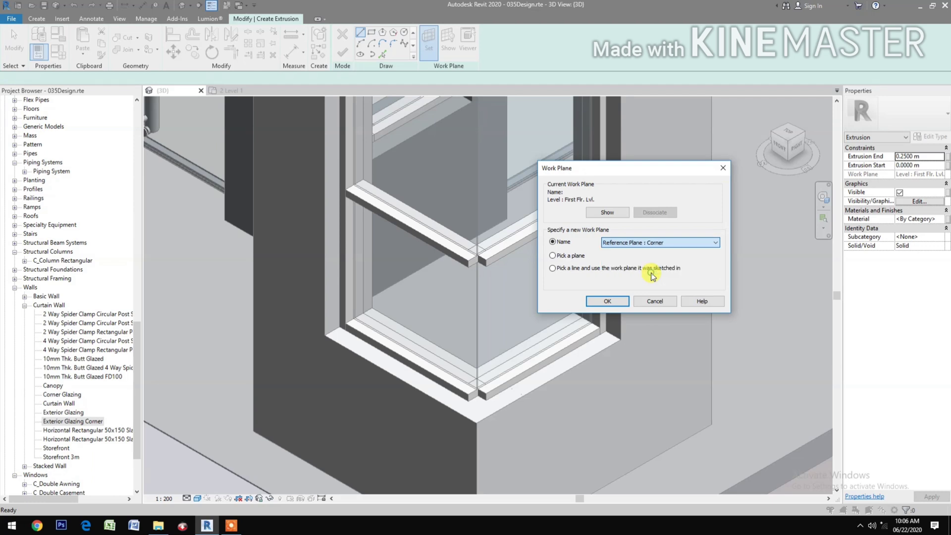
pyautogui.click(602, 301)
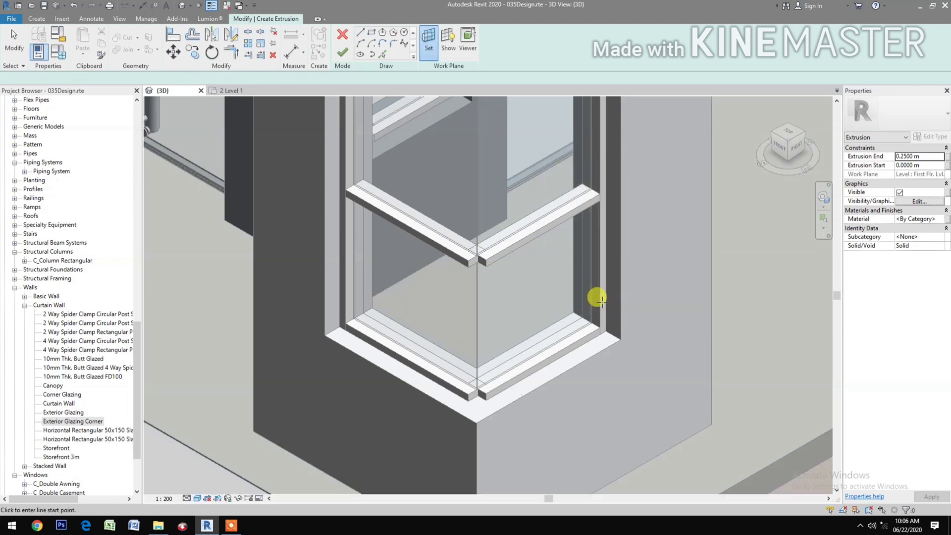
# Step: Sketch rectangles over the corner end faces of one curtain wall's bottom and 1 m high mullions and finish them as a 0.25 m deep extrusion
pyautogui.click(372, 34)
pyautogui.scroll(4, 460, 396)
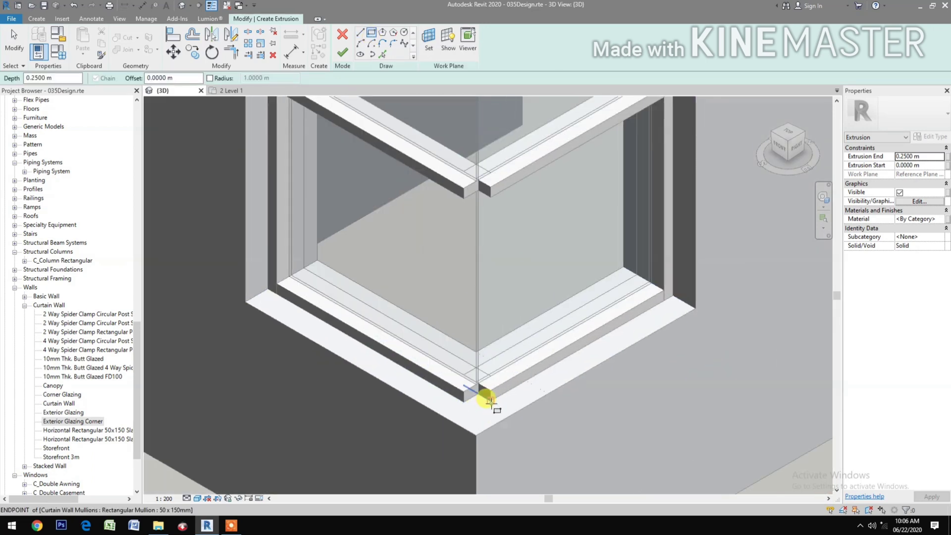
pyautogui.click(488, 400)
pyautogui.scroll(3, 475, 390)
pyautogui.scroll(3, 475, 382)
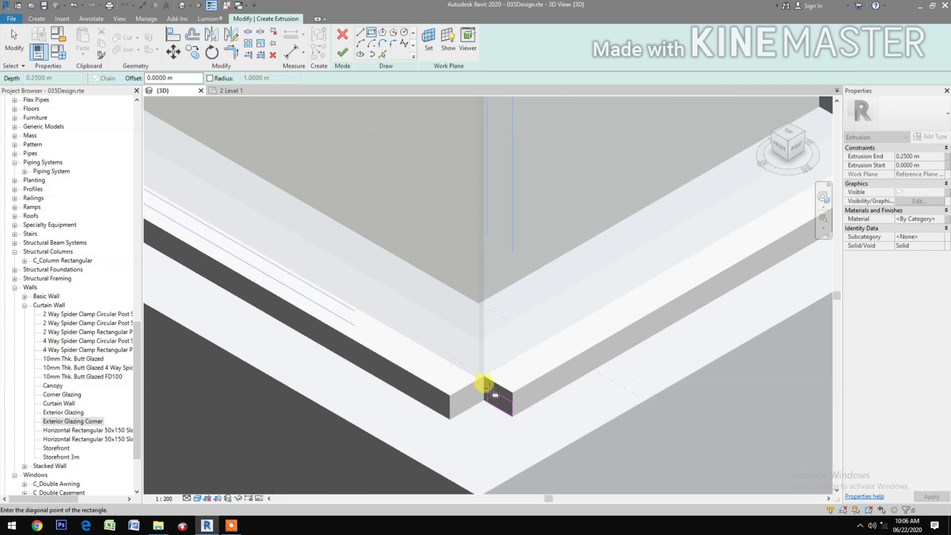
pyautogui.scroll(-5, 481, 372)
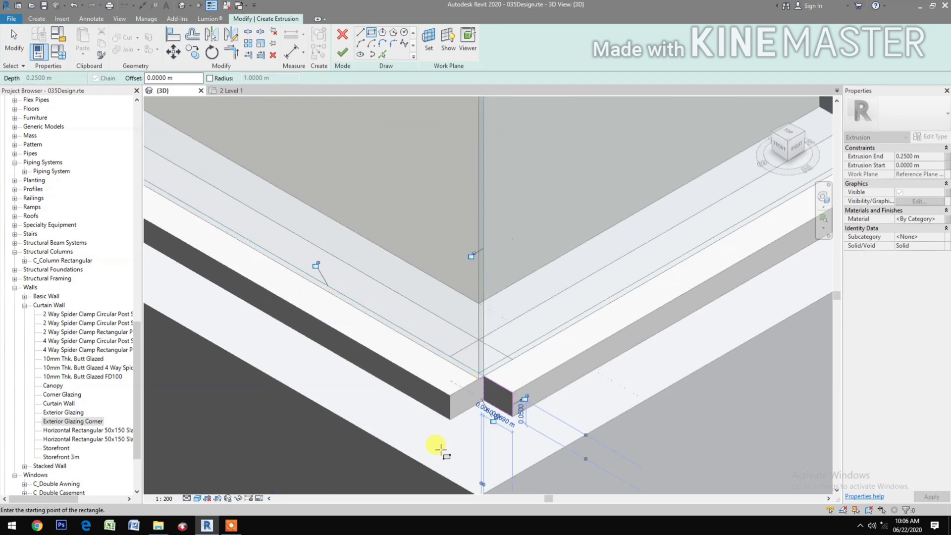
pyautogui.moveTo(446, 446); pyautogui.dragTo(448, 492, button='middle')
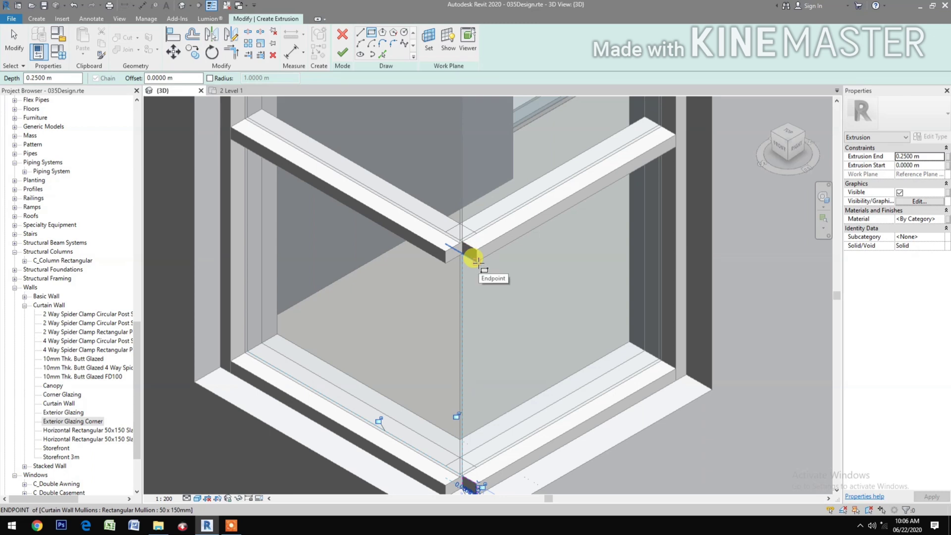
pyautogui.click(475, 258)
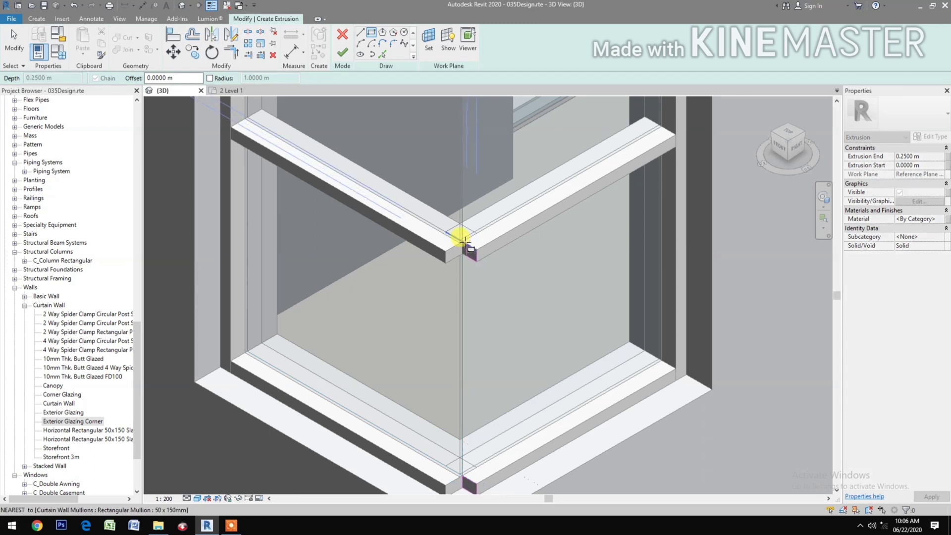
pyautogui.click(462, 241)
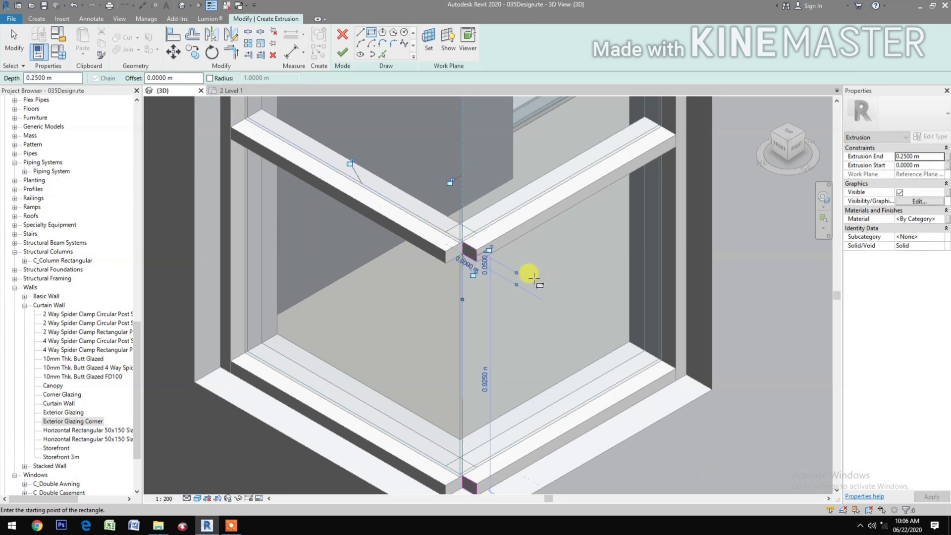
pyautogui.click(342, 53)
# Step: Stretch the extrusion's far end back through the work plane into the corner gap between the two walls' mullions
pyautogui.scroll(-2, 580, 295)
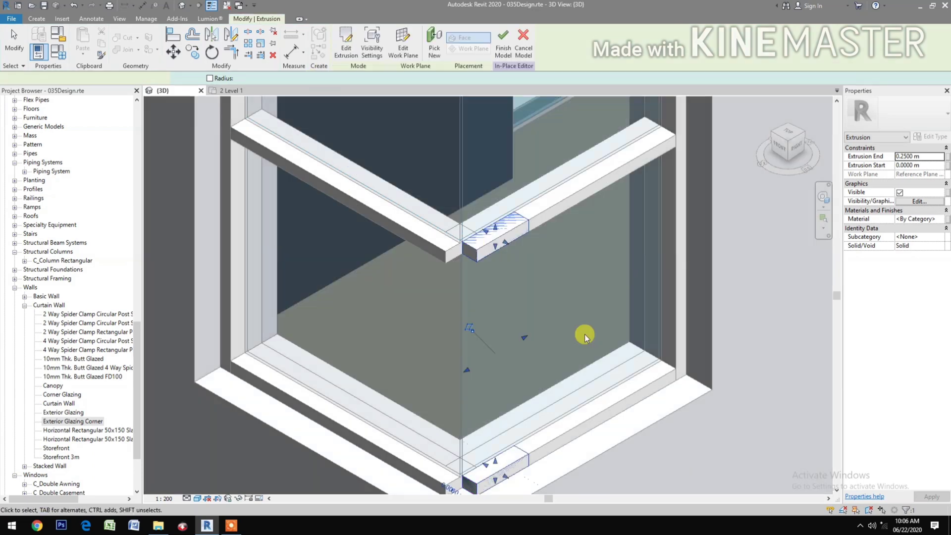
pyautogui.moveTo(587, 310); pyautogui.dragTo(563, 319, button='middle')
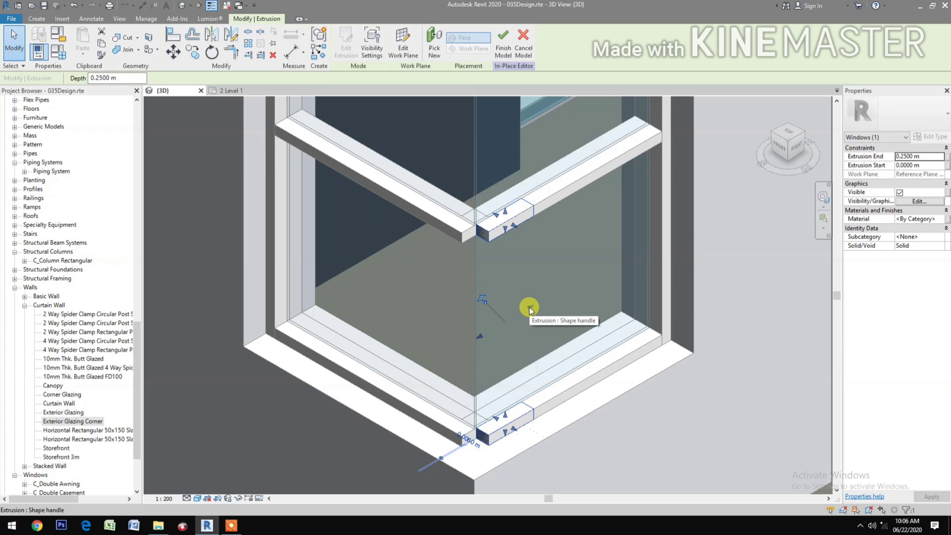
pyautogui.moveTo(530, 309); pyautogui.dragTo(471, 340)
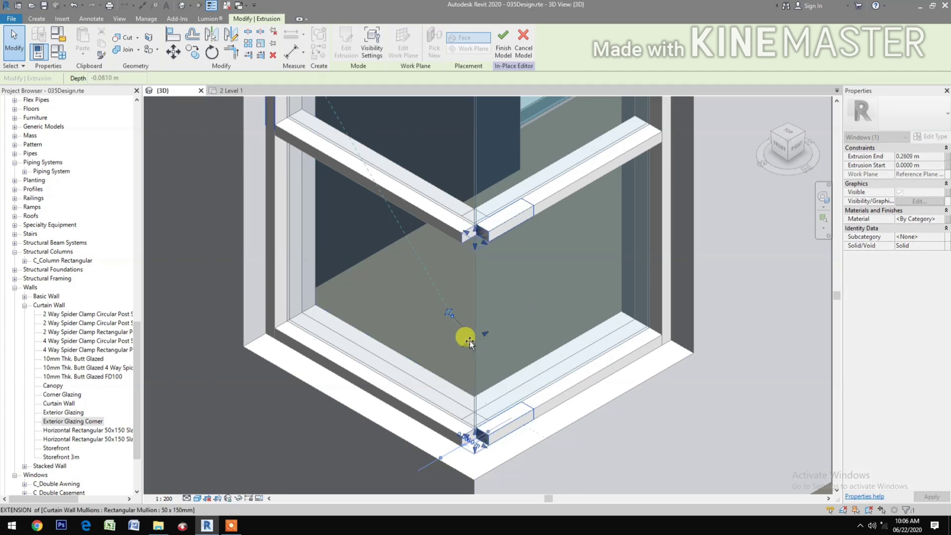
pyautogui.click(395, 336)
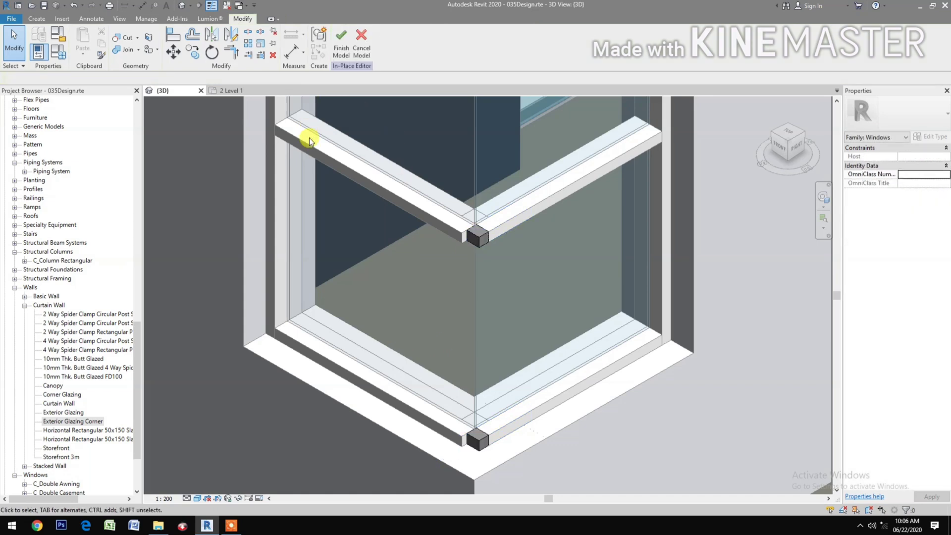
# Step: Align the corner extrusion's end face with the outer face of the adjoining curtain wall's horizontal mullion
pyautogui.click(173, 35)
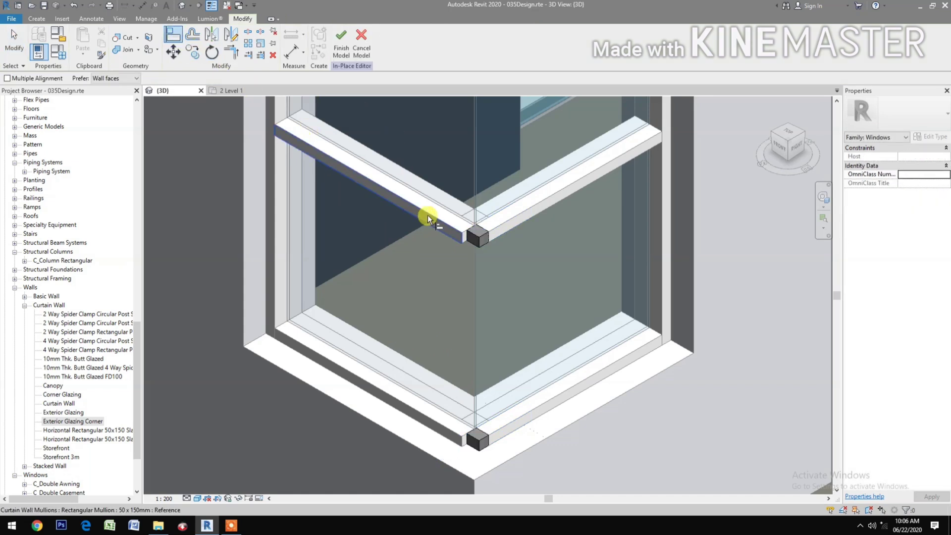
pyautogui.click(428, 215)
pyautogui.click(464, 243)
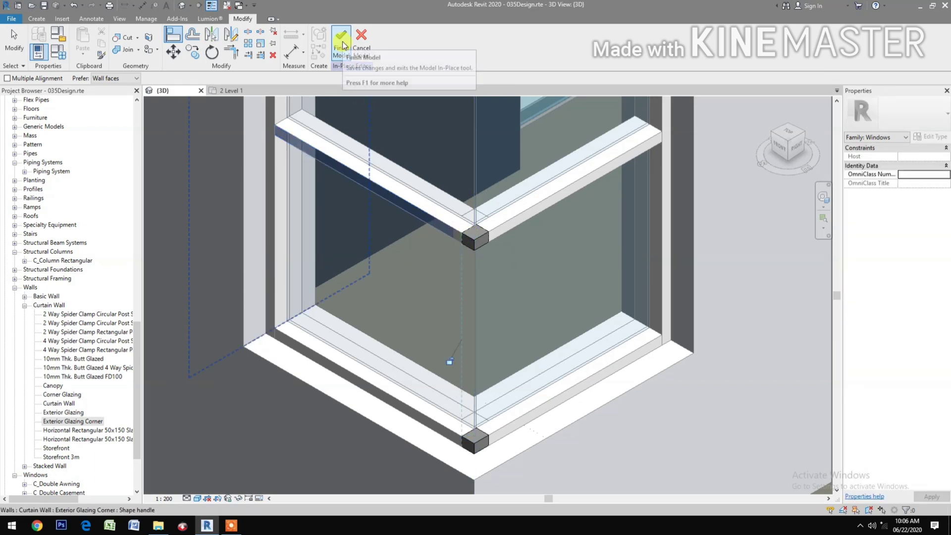
pyautogui.click(473, 262)
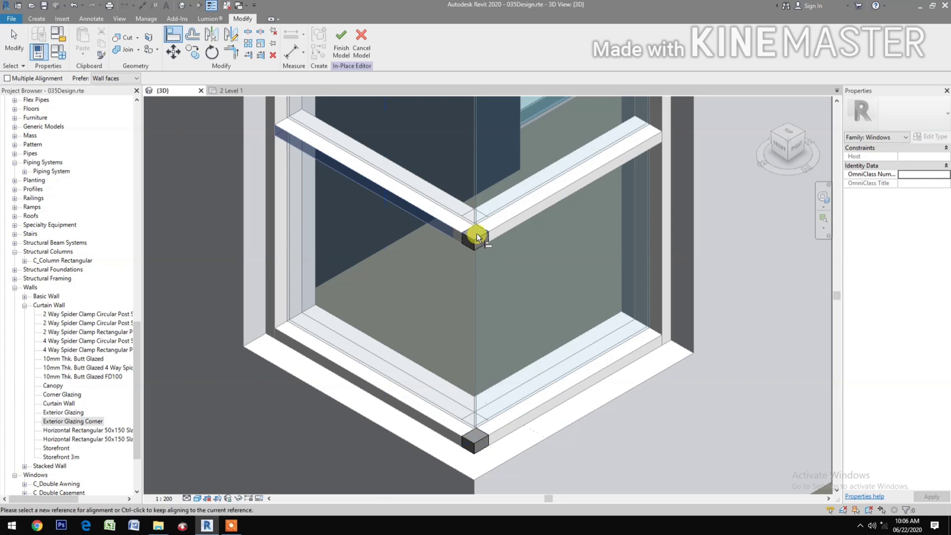
pyautogui.press('Escape')
pyautogui.press('Escape')
# Step: Assign the Aluminum material to the corner extrusion
pyautogui.click(476, 237)
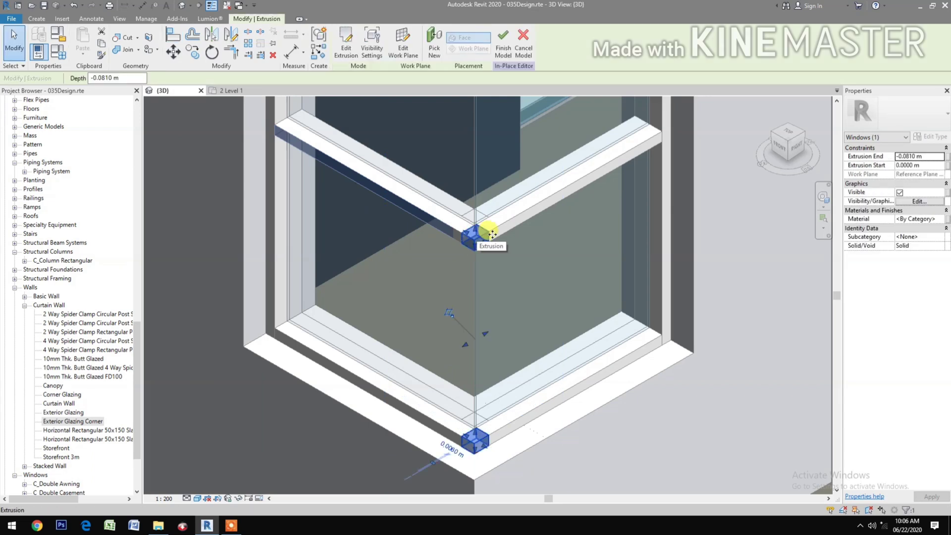
pyautogui.click(940, 220)
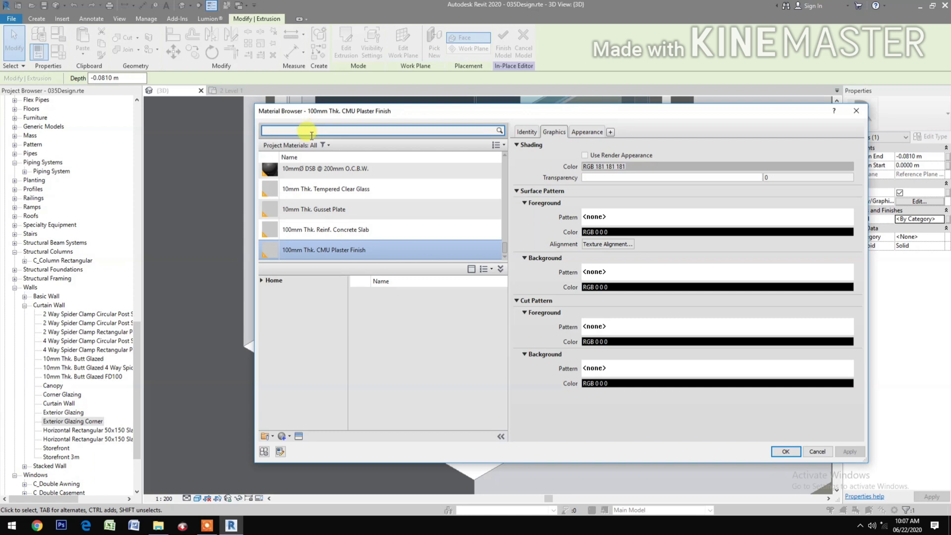
pyautogui.scroll(-5, 449, 243)
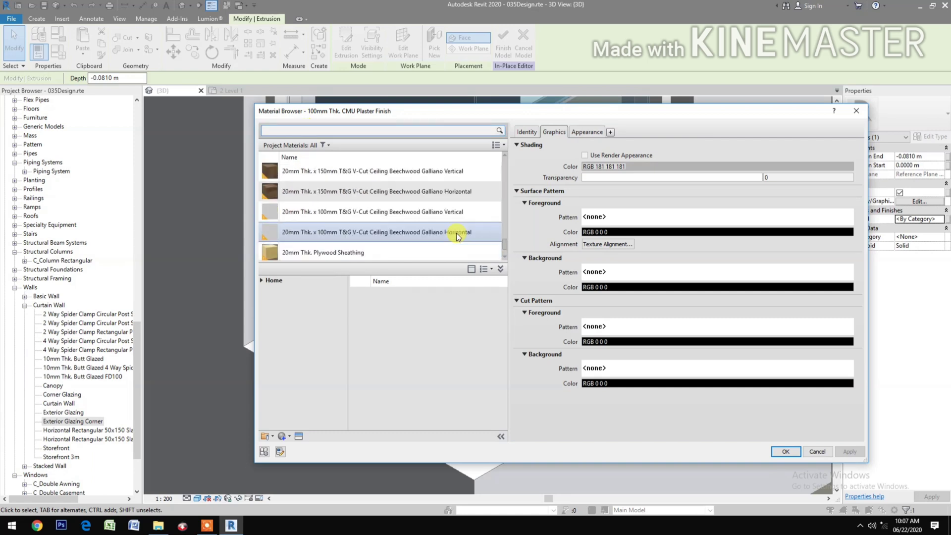
pyautogui.scroll(-10, 459, 237)
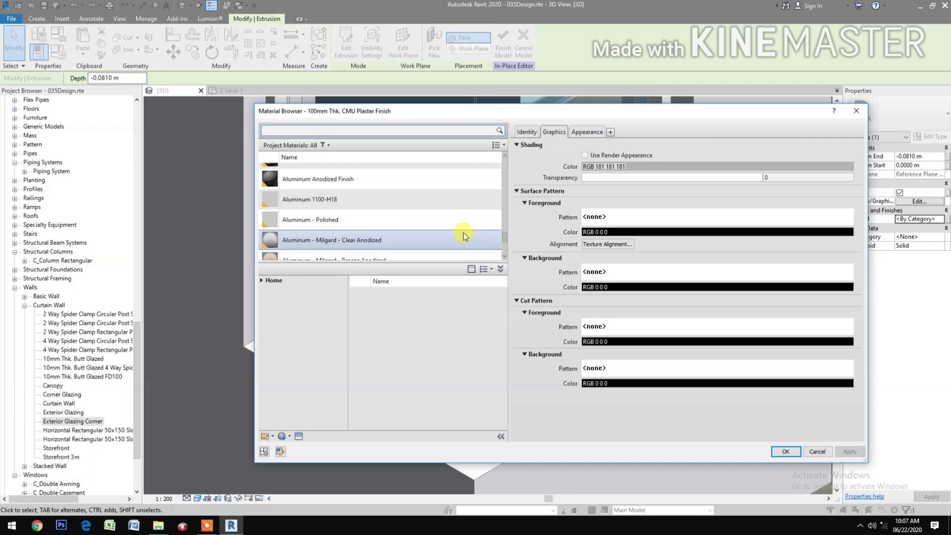
pyautogui.scroll(-2, 423, 248)
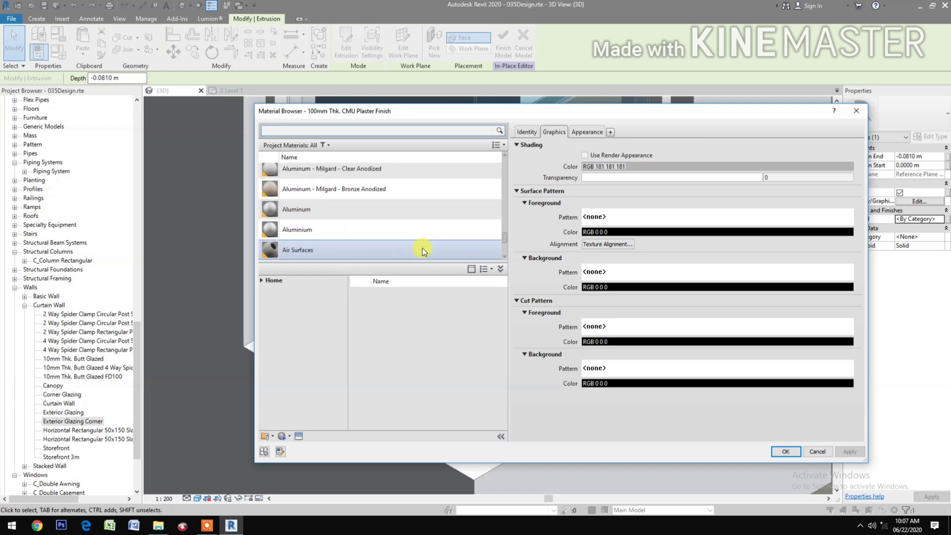
pyautogui.click(330, 212)
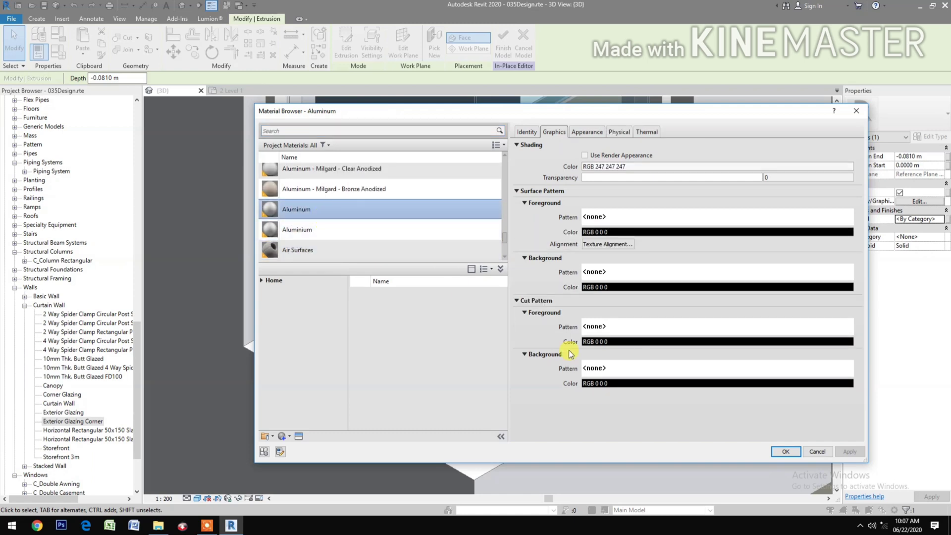
pyautogui.click(788, 451)
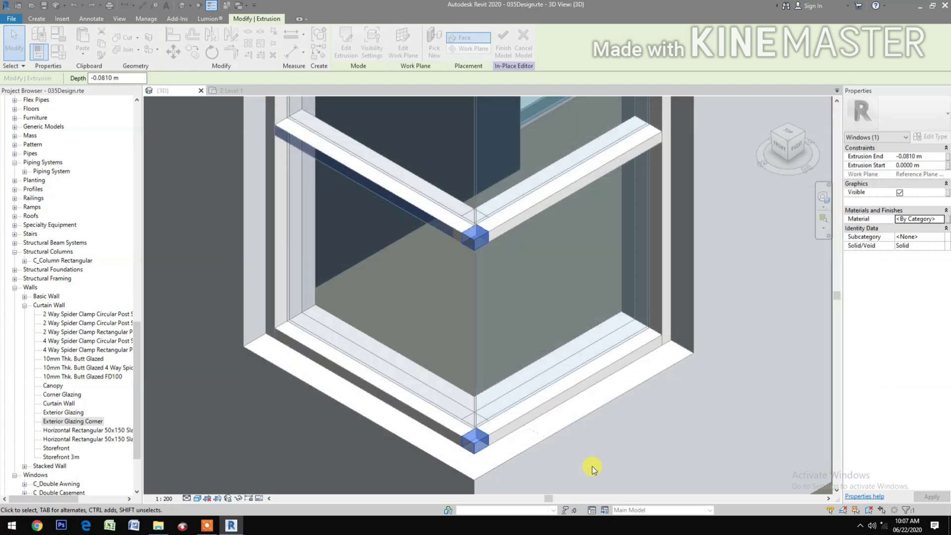